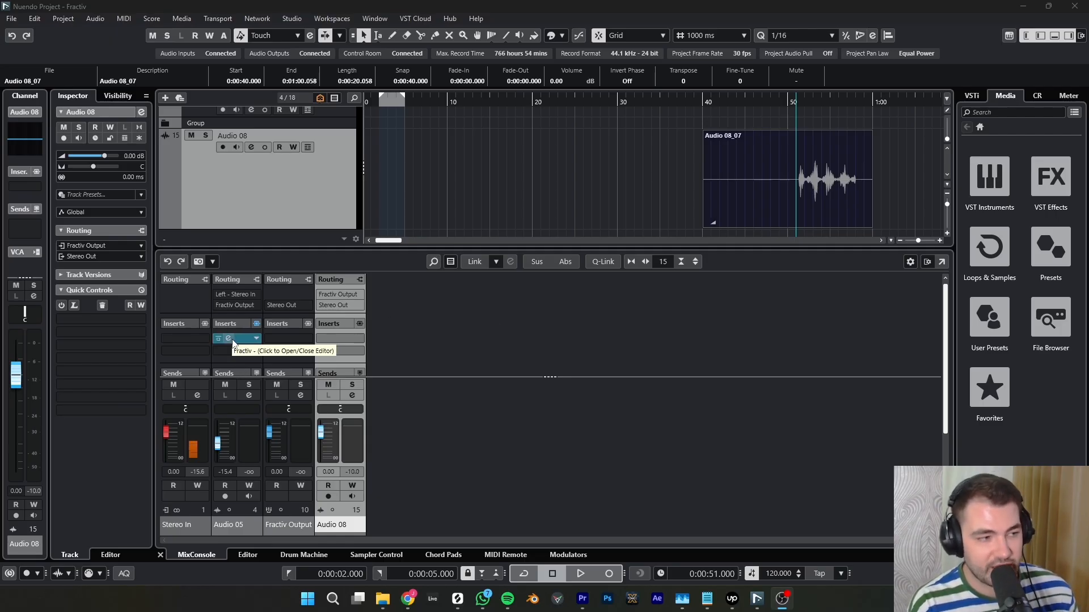
- Open the Fractiv insert on Audio 05 and the MediaBay, and arrange both windows side by side
click(233, 340)
click(233, 341)
drag(239, 43, 267, 85)
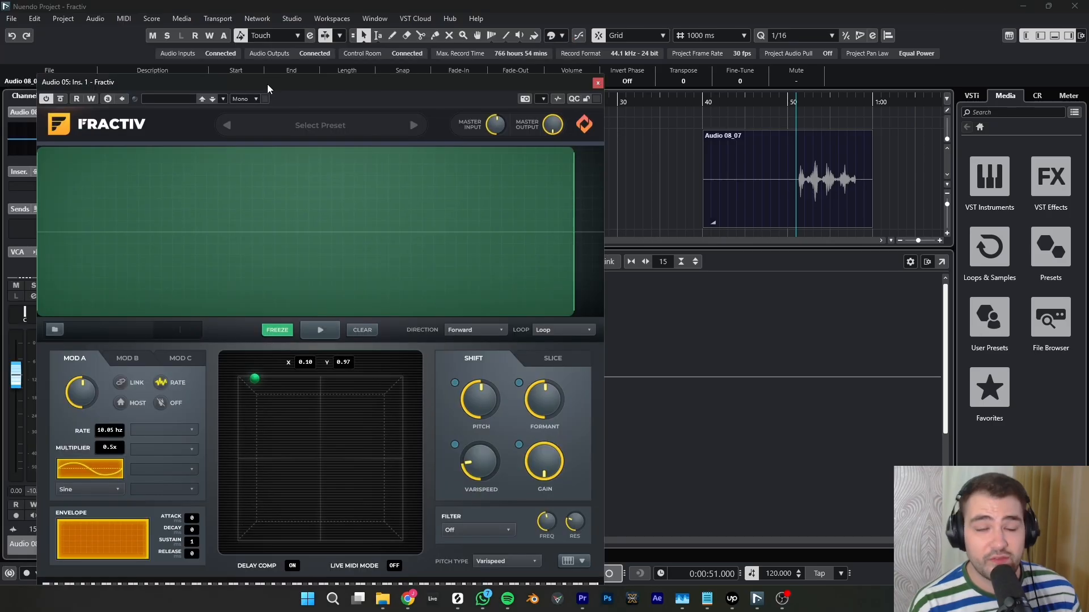
click(181, 20)
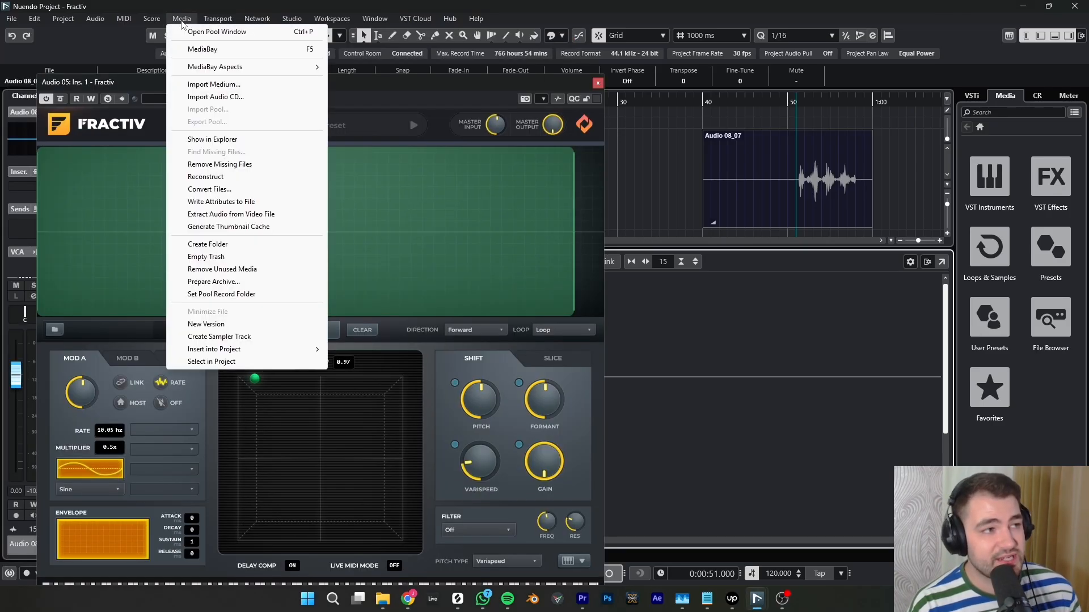
click(190, 50)
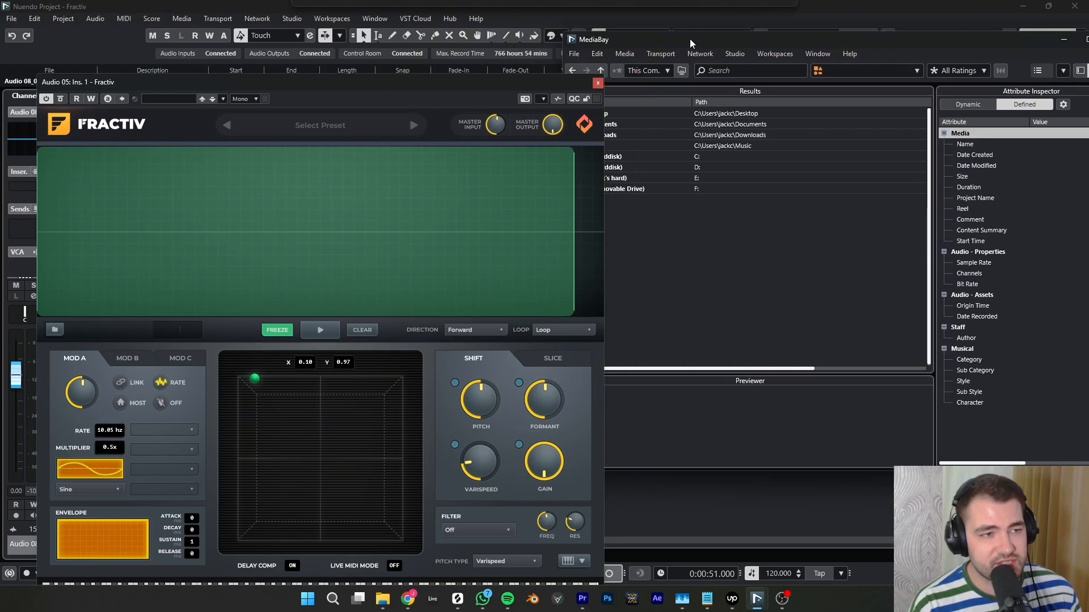
drag(549, 83, 351, 46)
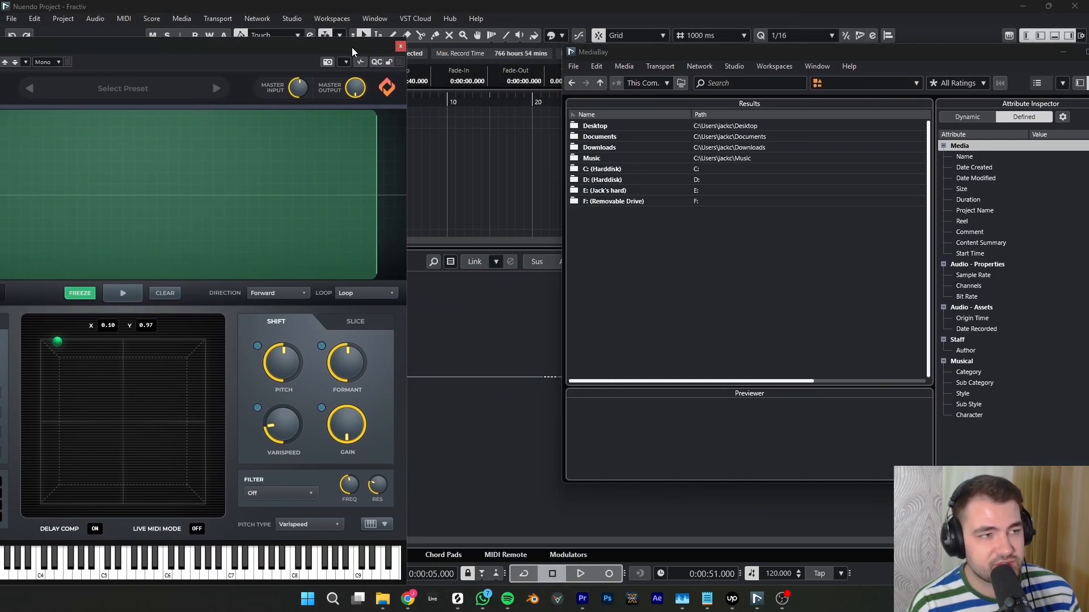
drag(660, 51, 523, 42)
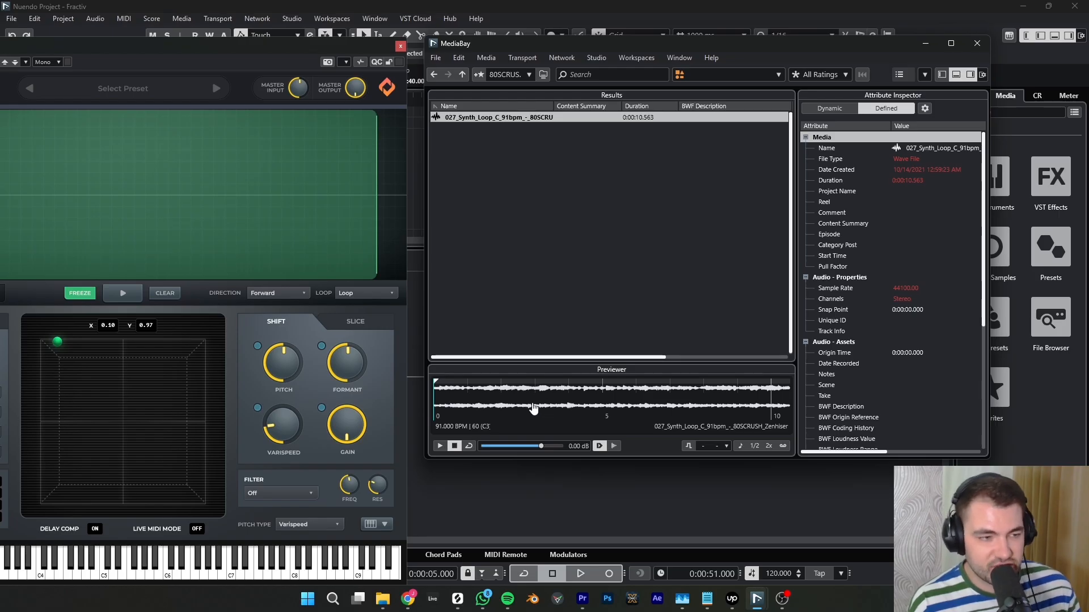
- Audition 027_Synth_Loop_C_91bpm in the MediaBay previewer and narrow the selected range to about 5.4 to 5.9 seconds
click(501, 406)
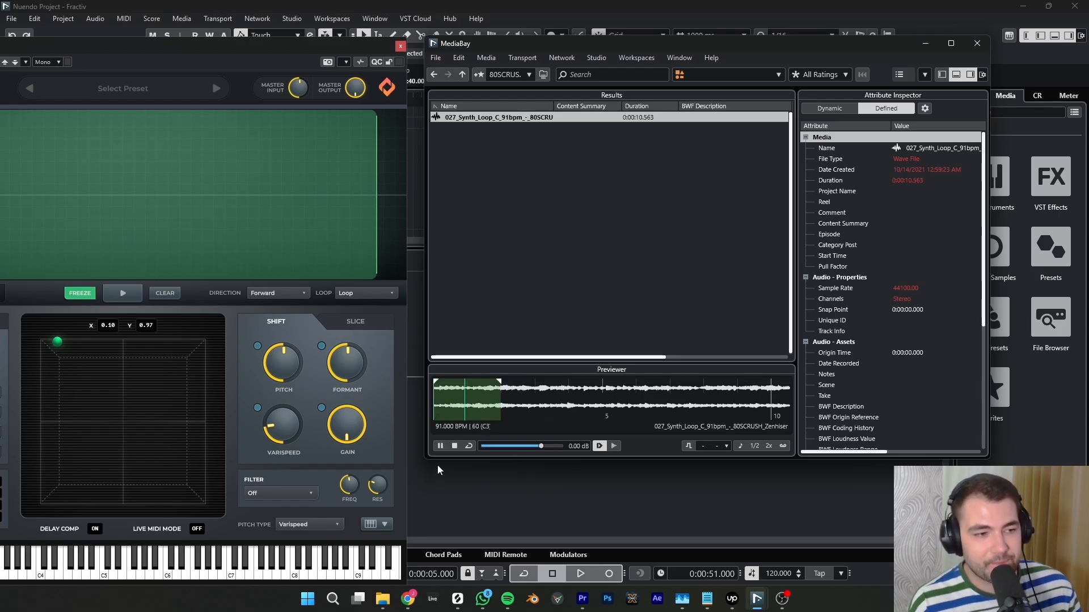
click(454, 447)
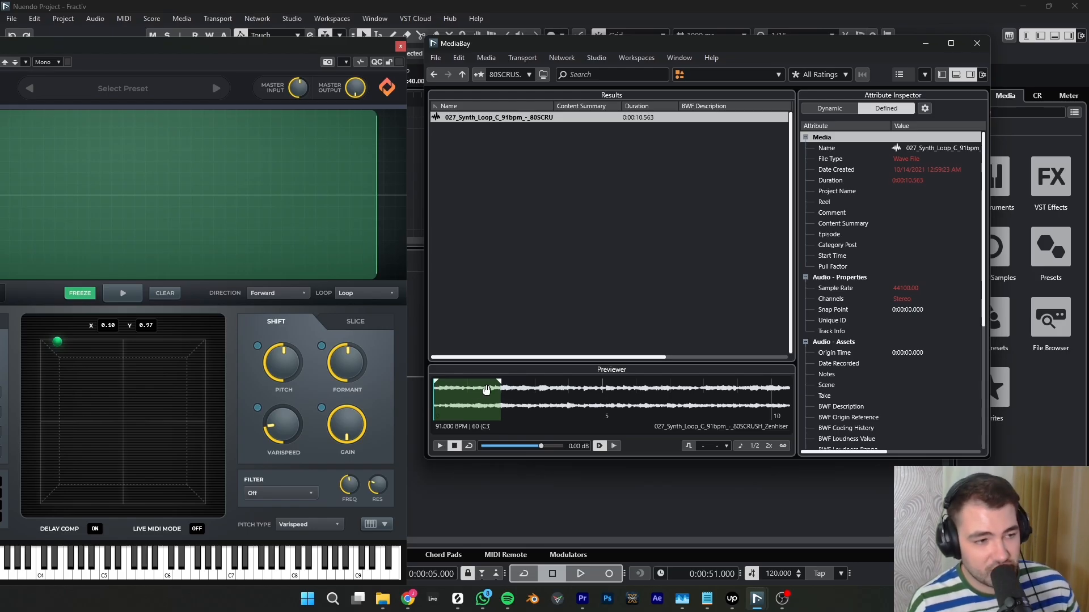
drag(499, 383, 635, 389)
key(space)
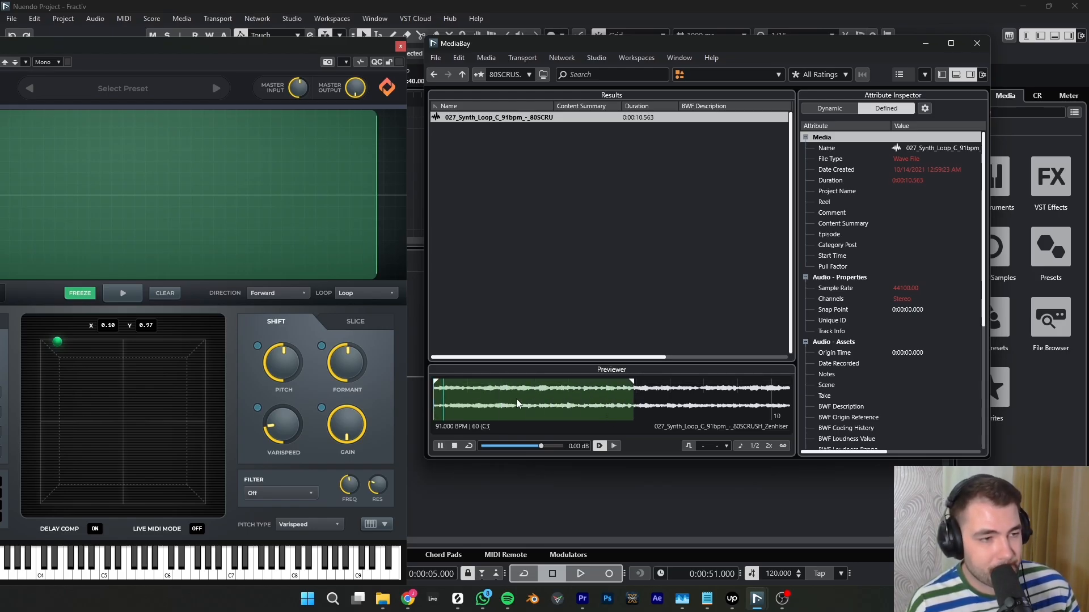
drag(436, 384, 618, 387)
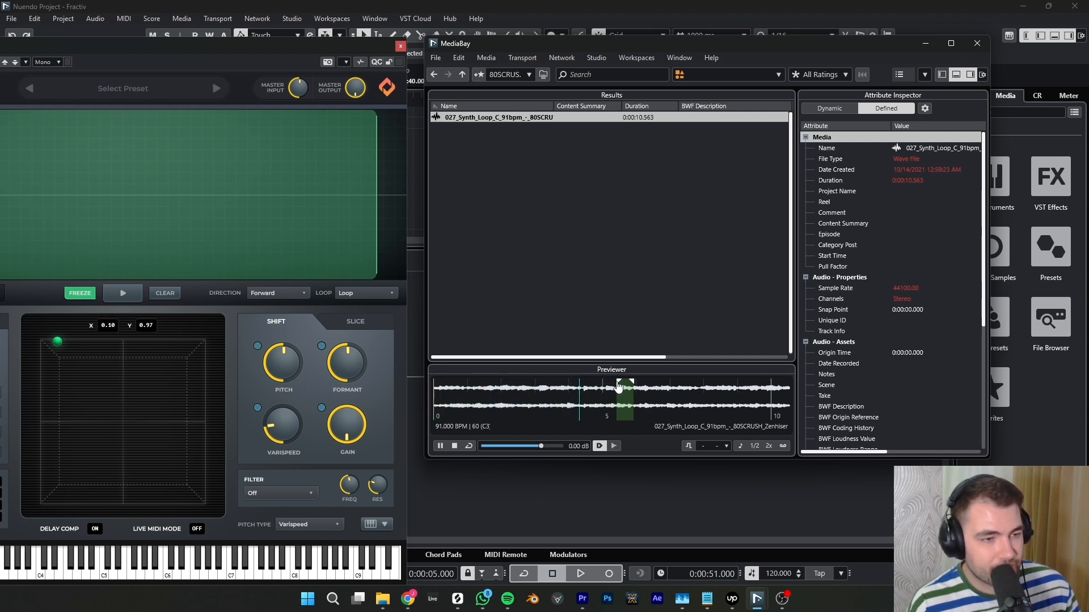
click(440, 447)
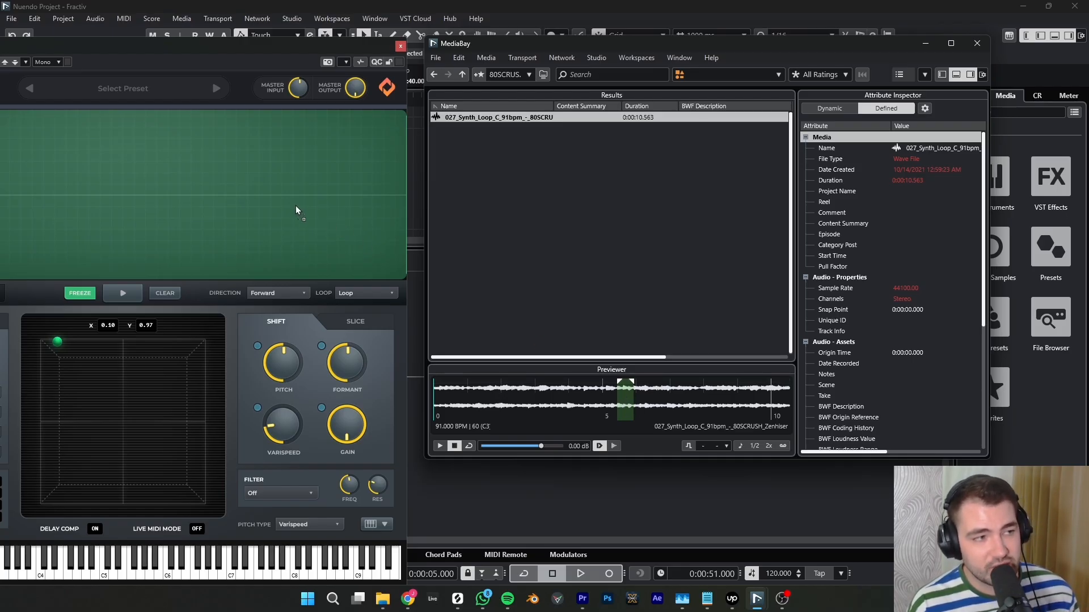
- Load the selected synth loop section into Fractiv, limit the playback region to its waveform, and audition it
drag(295, 205, 295, 206)
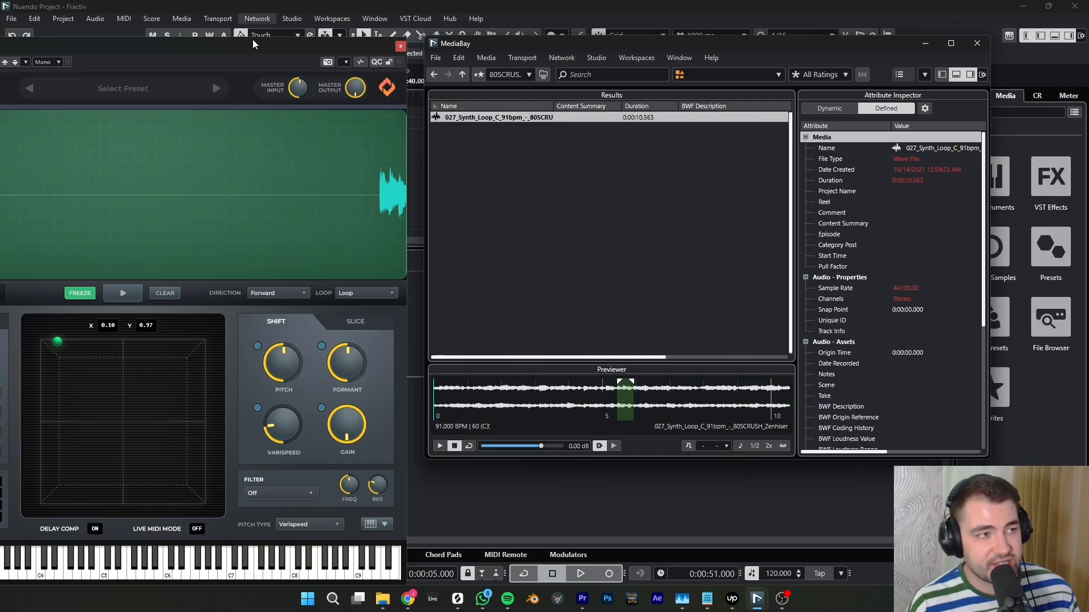
drag(267, 45, 604, 39)
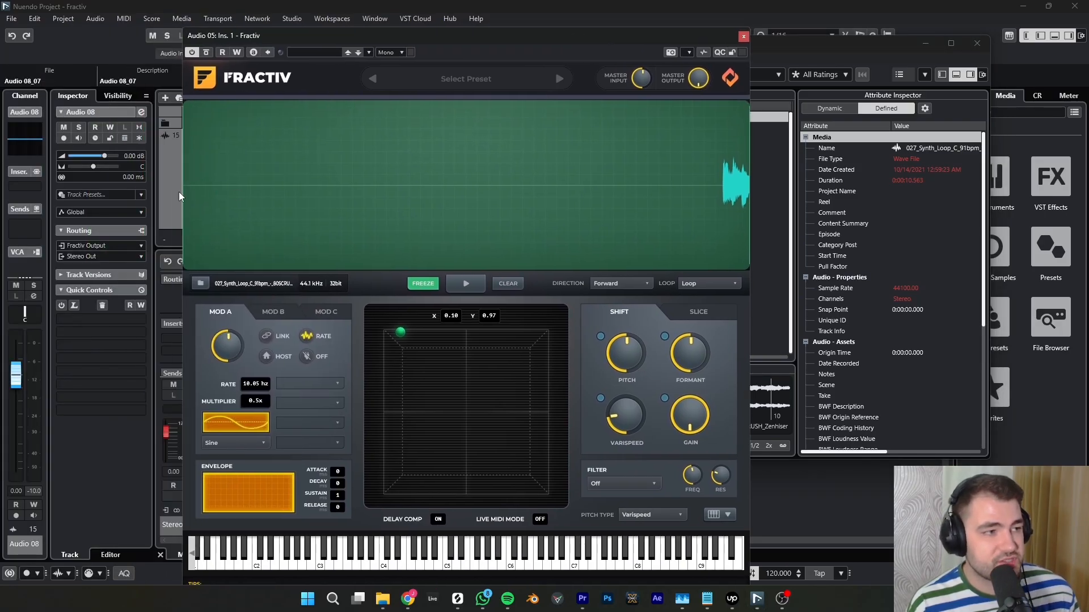
drag(183, 192, 723, 222)
click(470, 281)
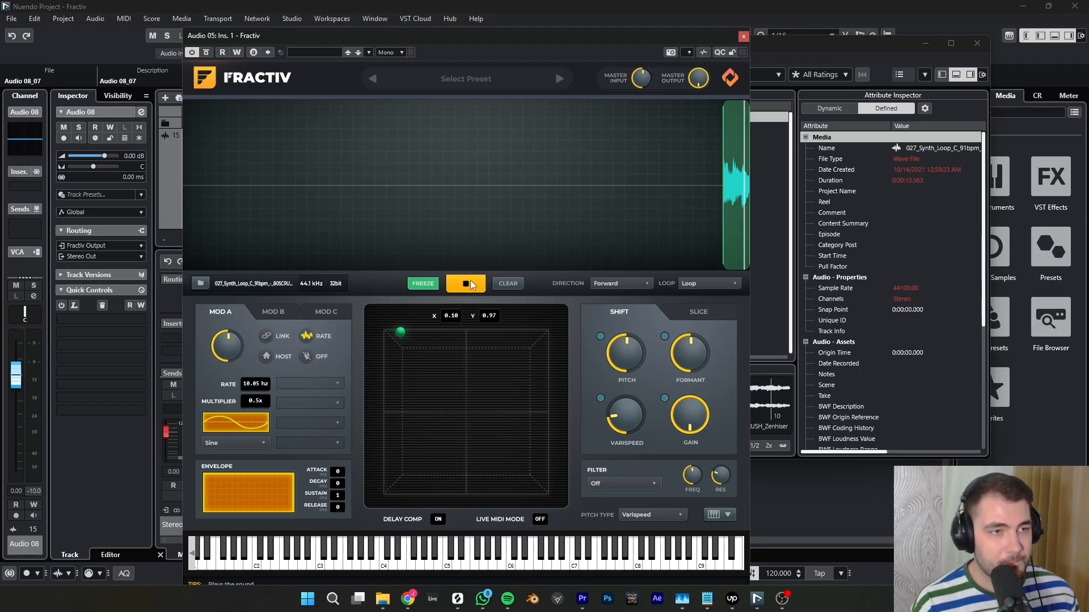
click(470, 282)
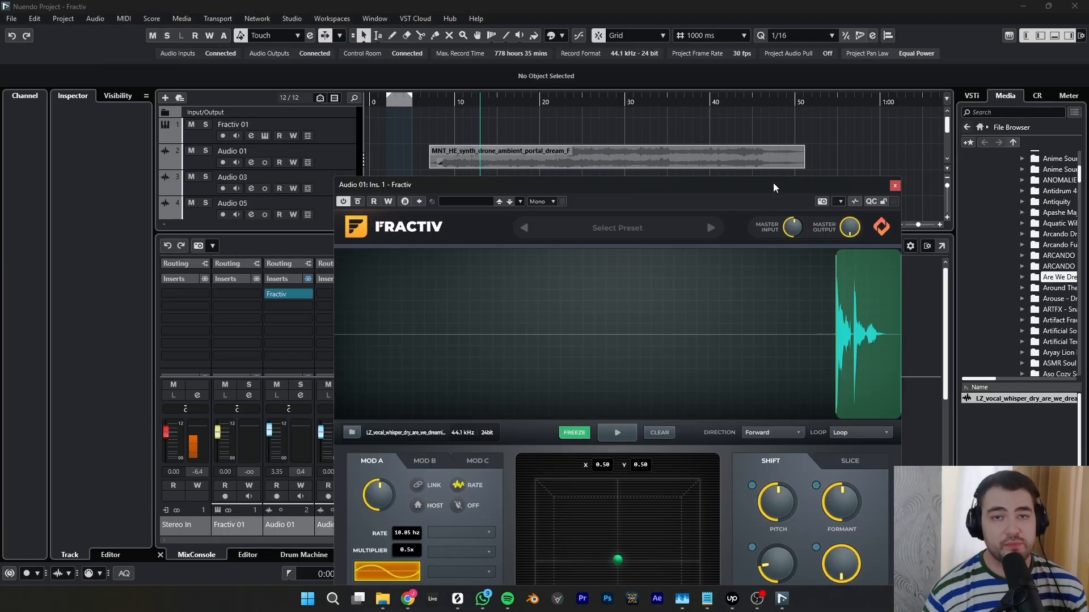
- Try to load the MNT_HE synth drone event from the timeline into Fractiv on Audio 01
click(647, 153)
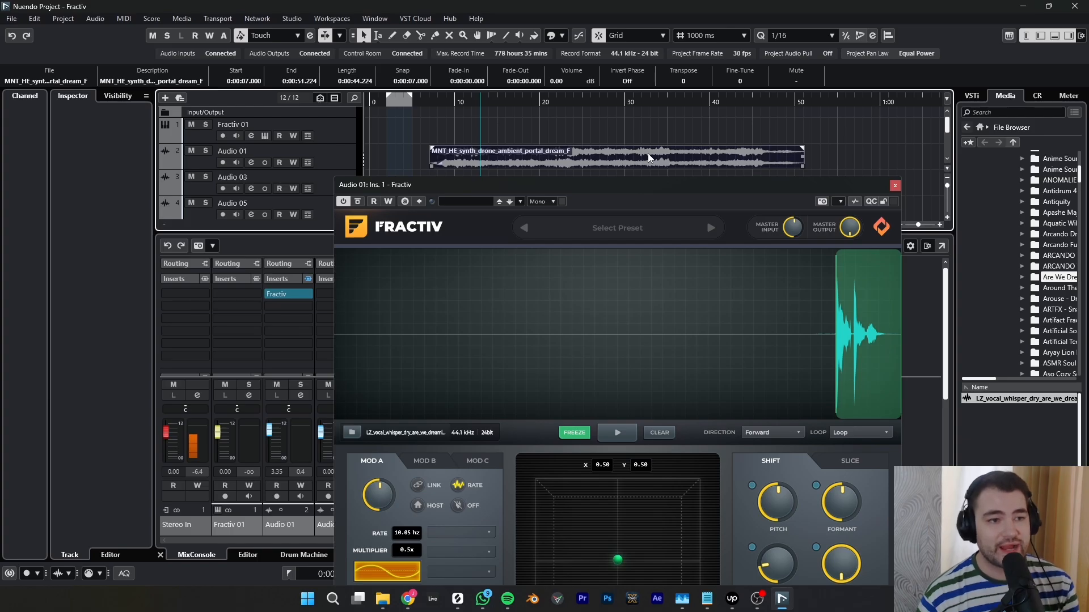
click(757, 121)
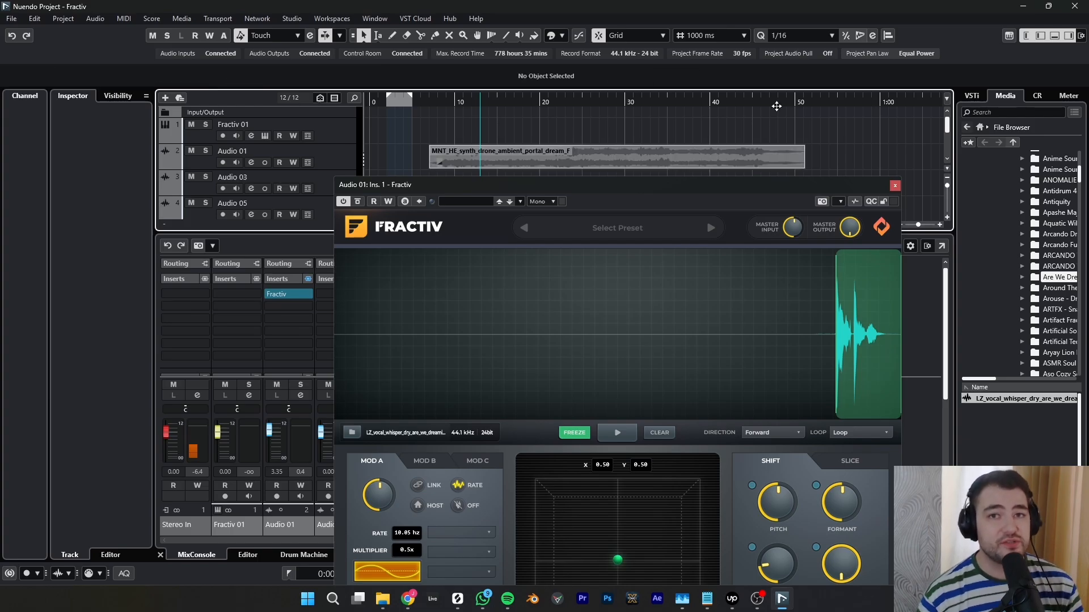
drag(612, 154, 626, 202)
drag(639, 326, 638, 327)
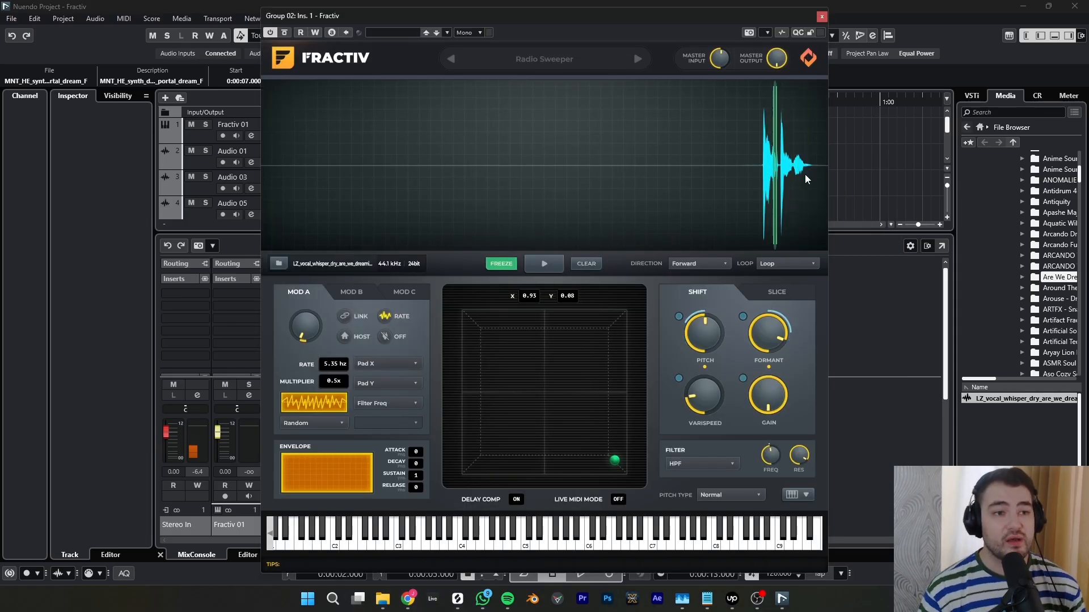
- Look through the preset options and user presets of Fractiv on Group 02 and audition the Radio Sweeper preset
click(566, 62)
mouse_move(498, 130)
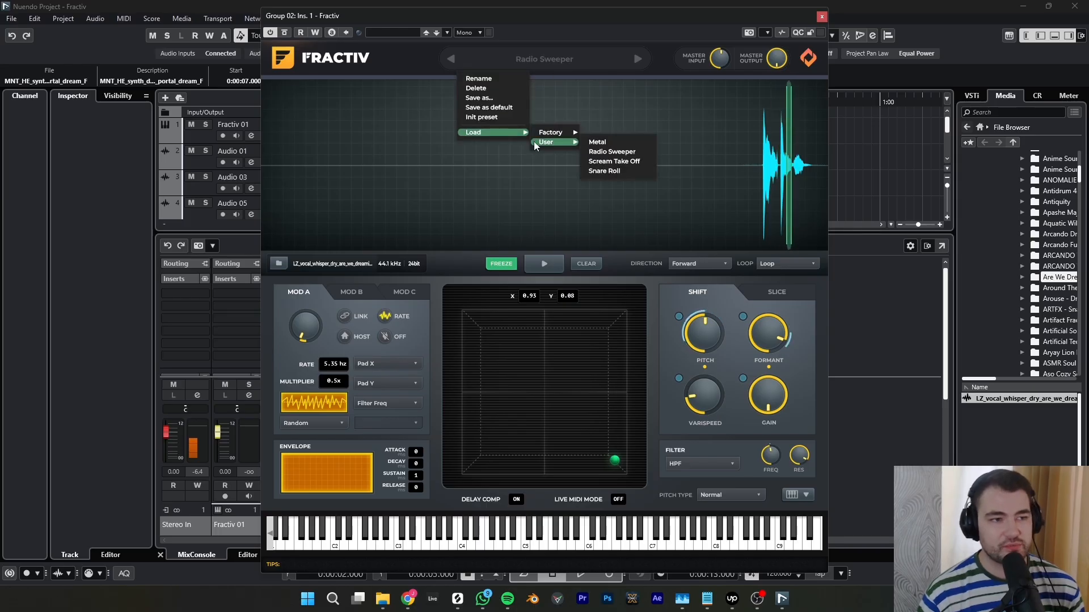
click(650, 18)
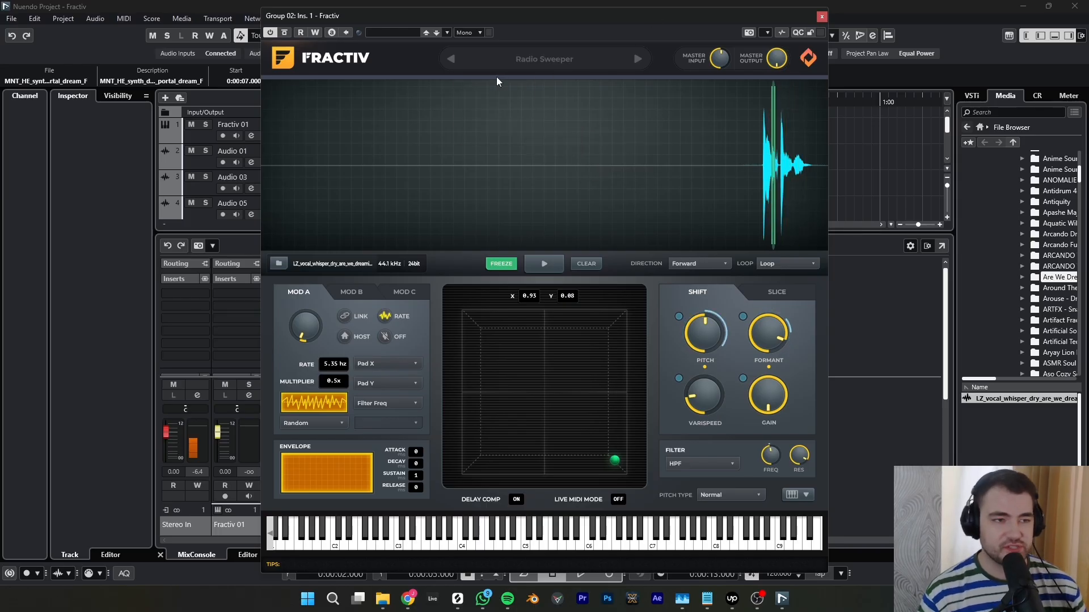
click(546, 60)
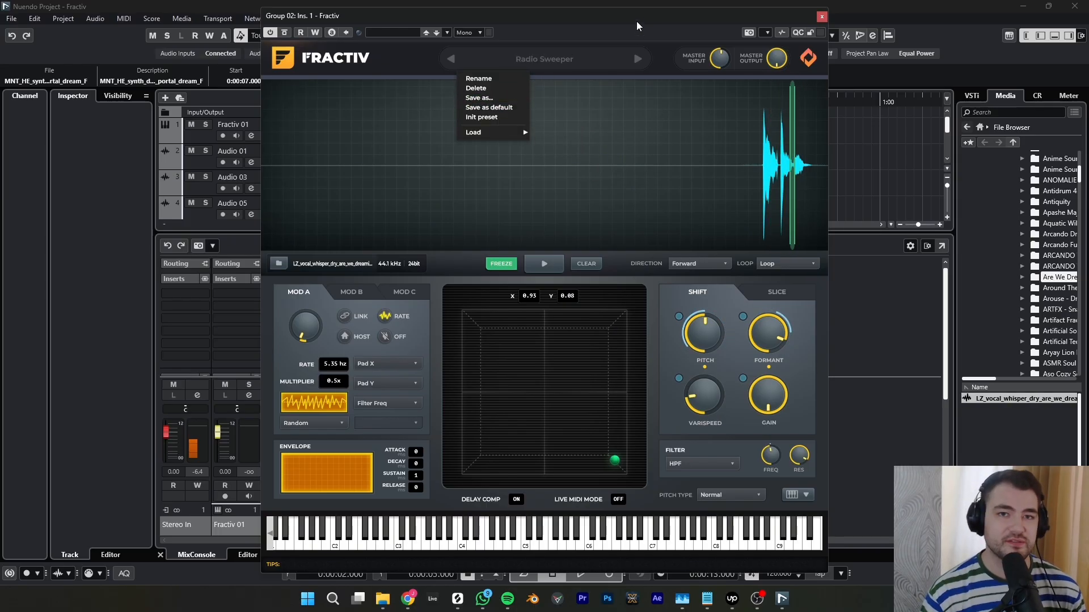
click(800, 313)
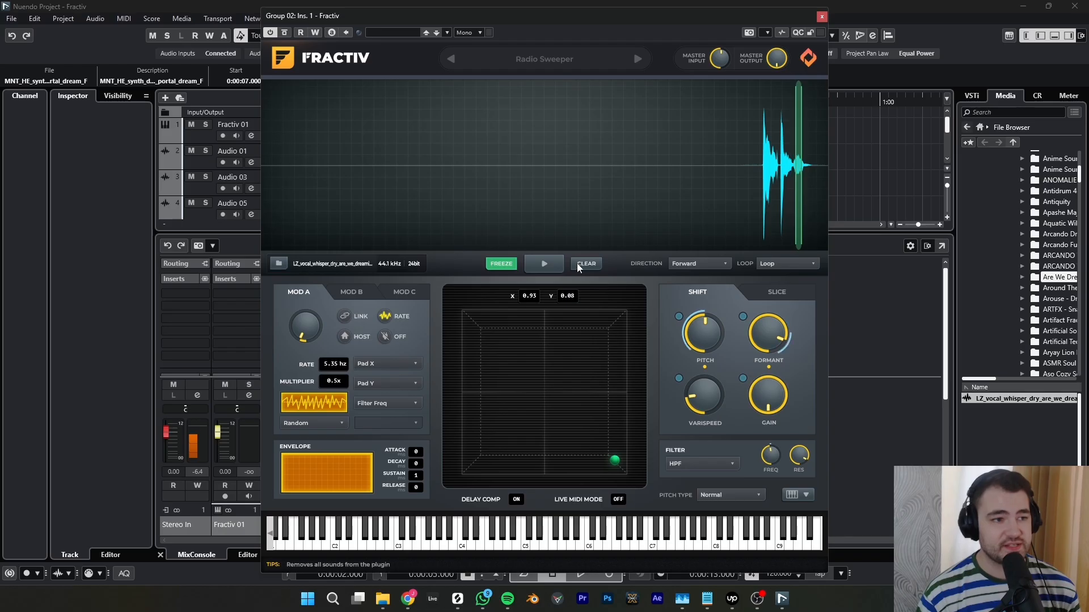
click(546, 266)
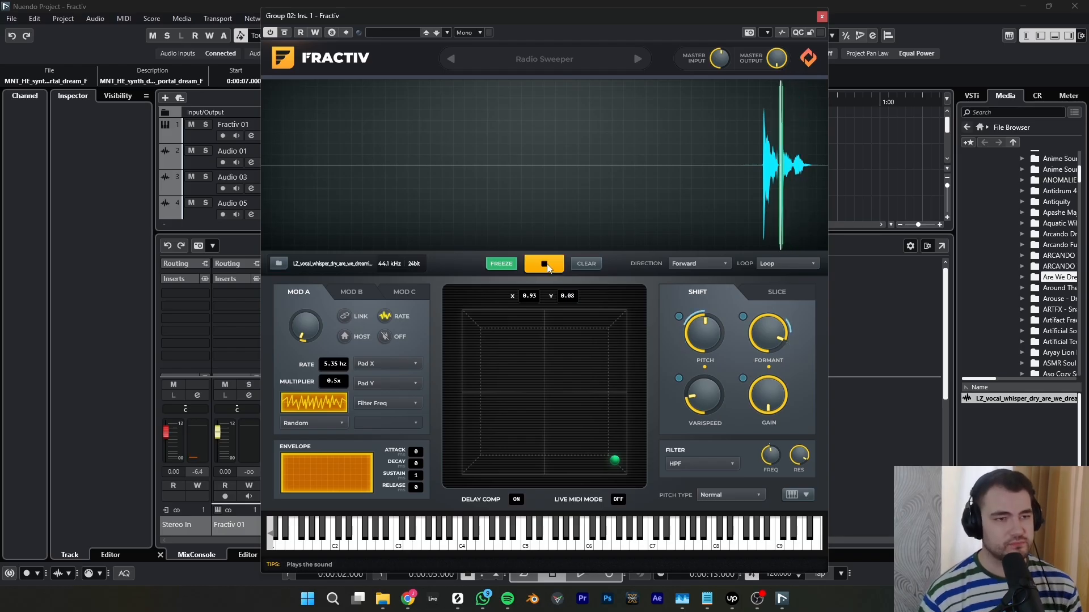
click(546, 265)
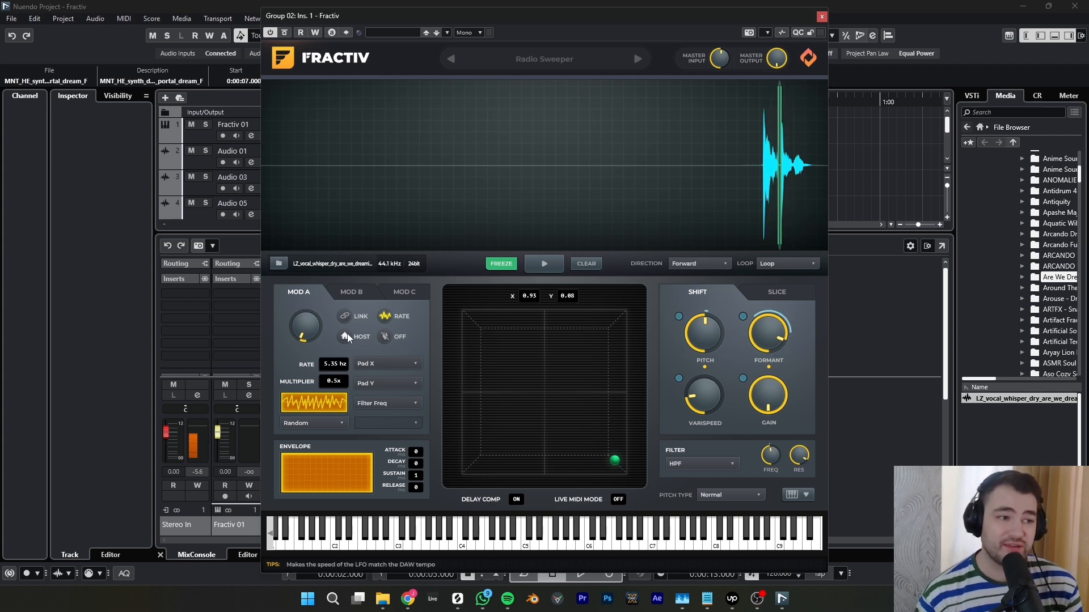
- Check Mod A's LFO waveform options and try raising its modulation amount to 98% before restoring it
click(334, 423)
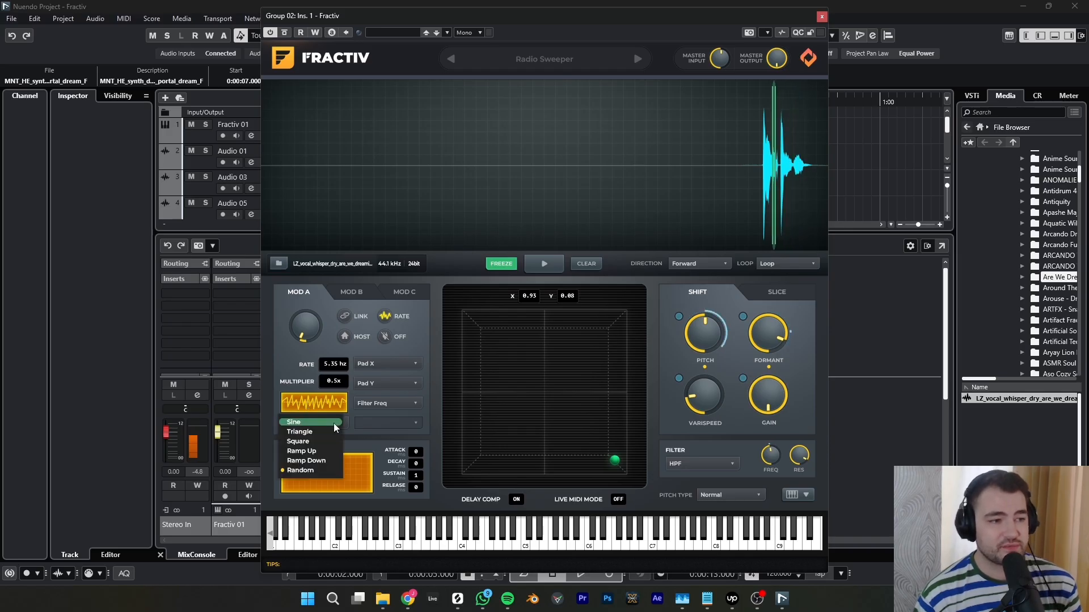
click(282, 356)
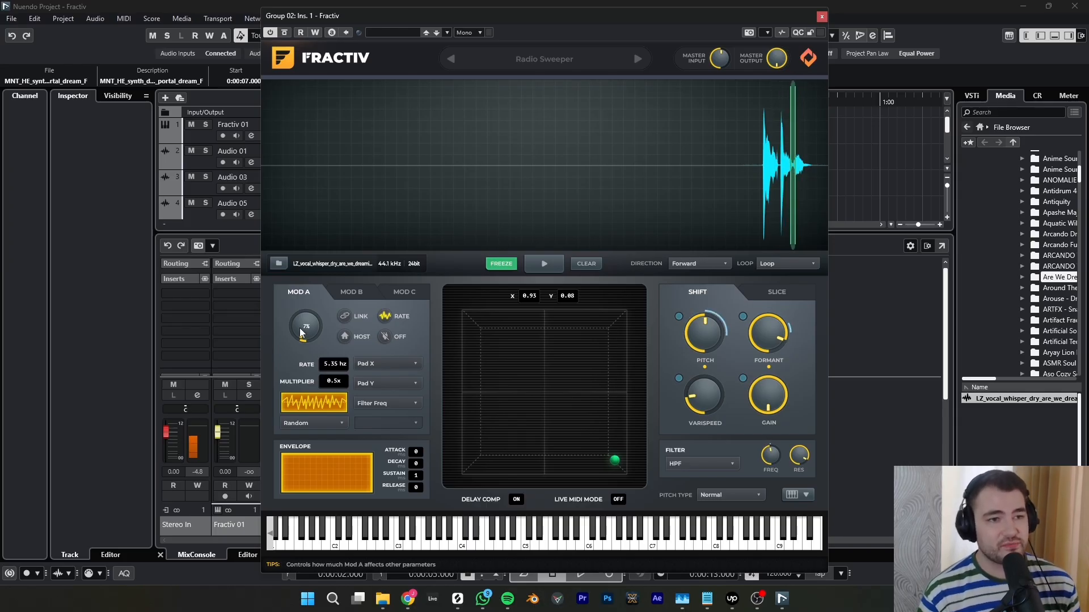
drag(307, 334, 318, 224)
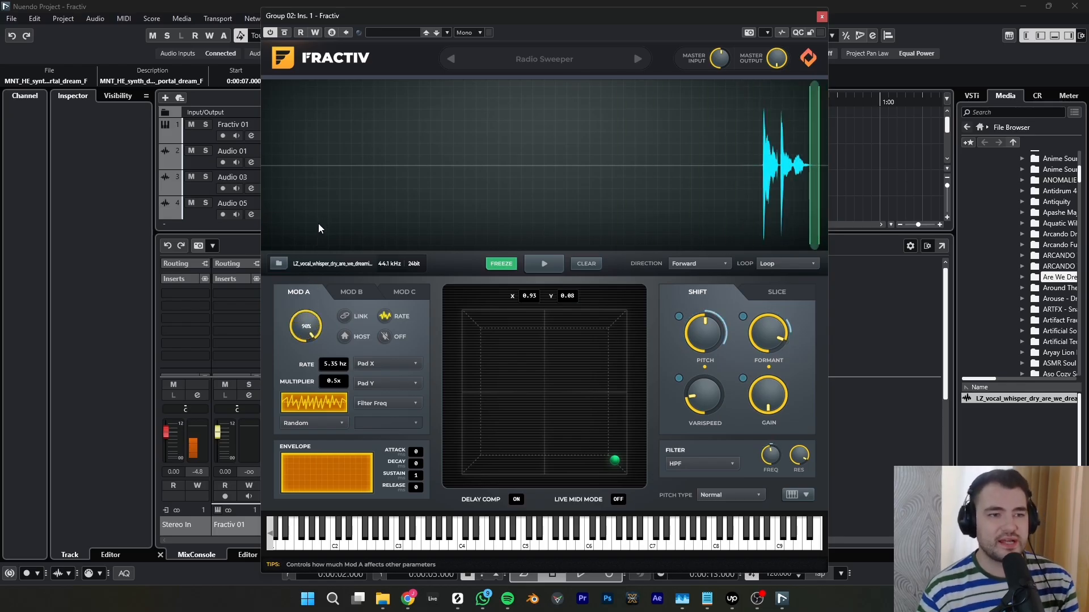
drag(316, 225, 329, 295)
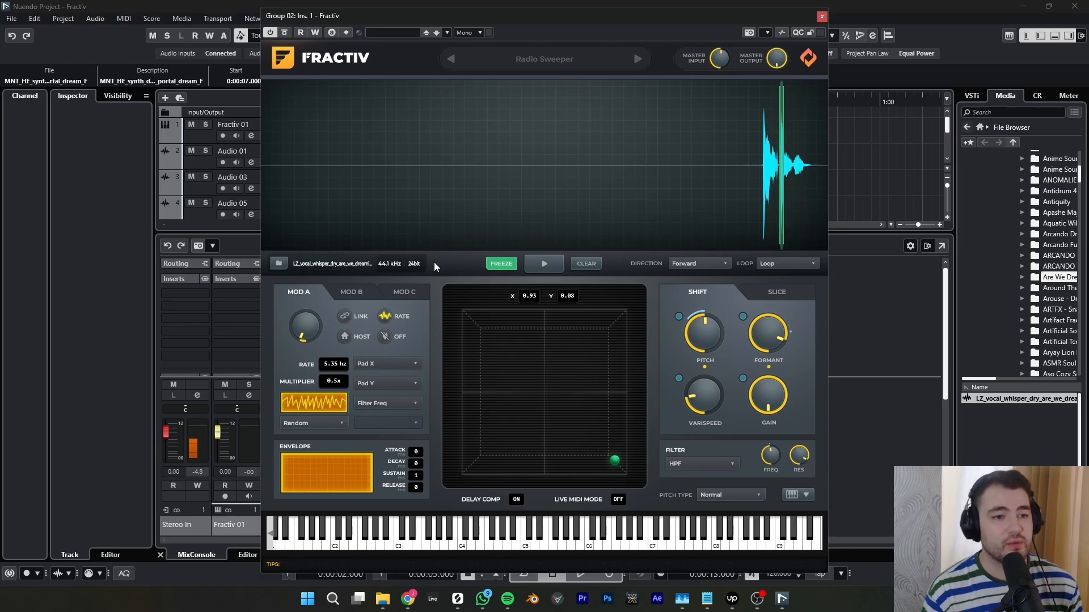
- Examine the Mod B and Mod C settings, the pitch and formant modulation they drive, and the Slice section
click(356, 292)
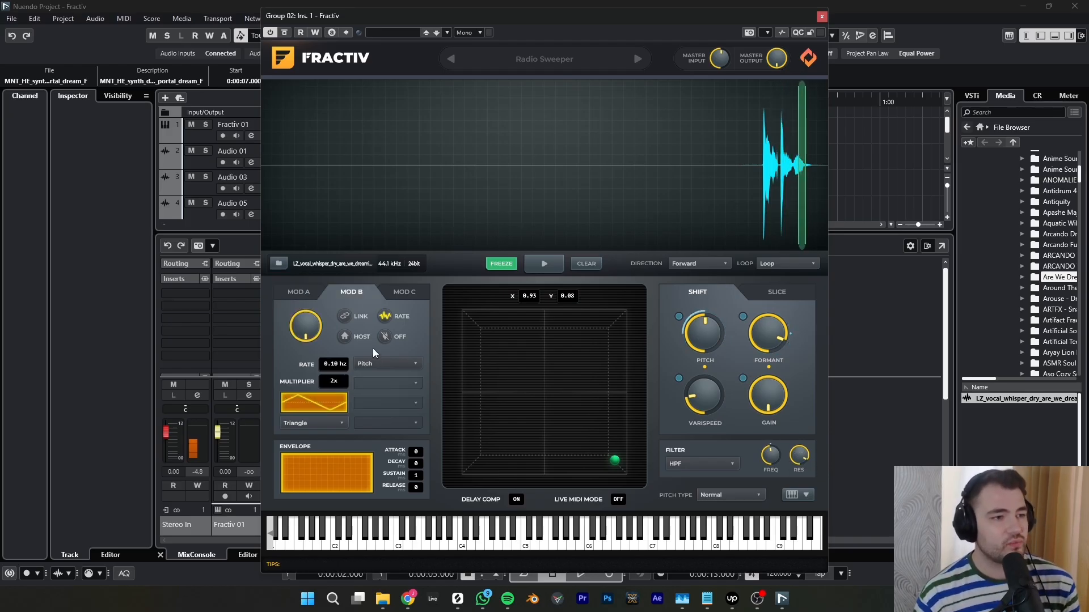
mouse_move(304, 335)
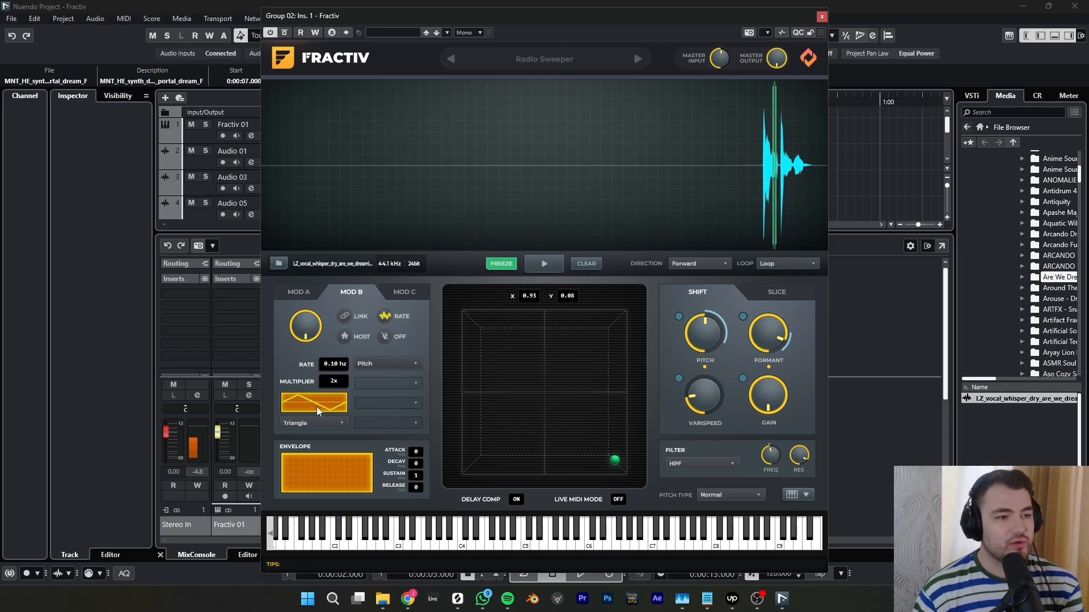
mouse_move(699, 343)
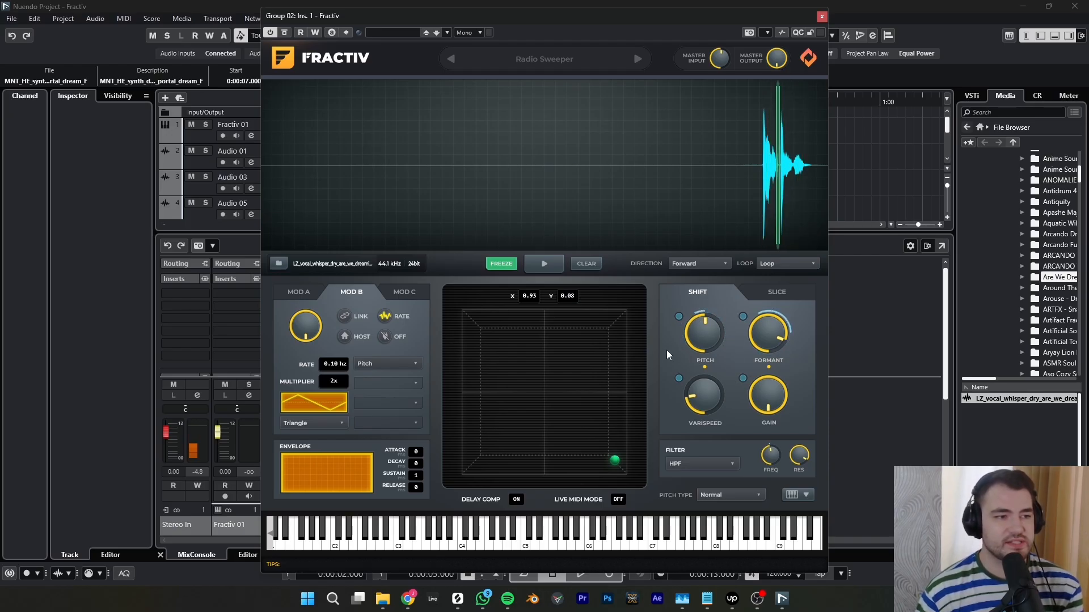
click(398, 294)
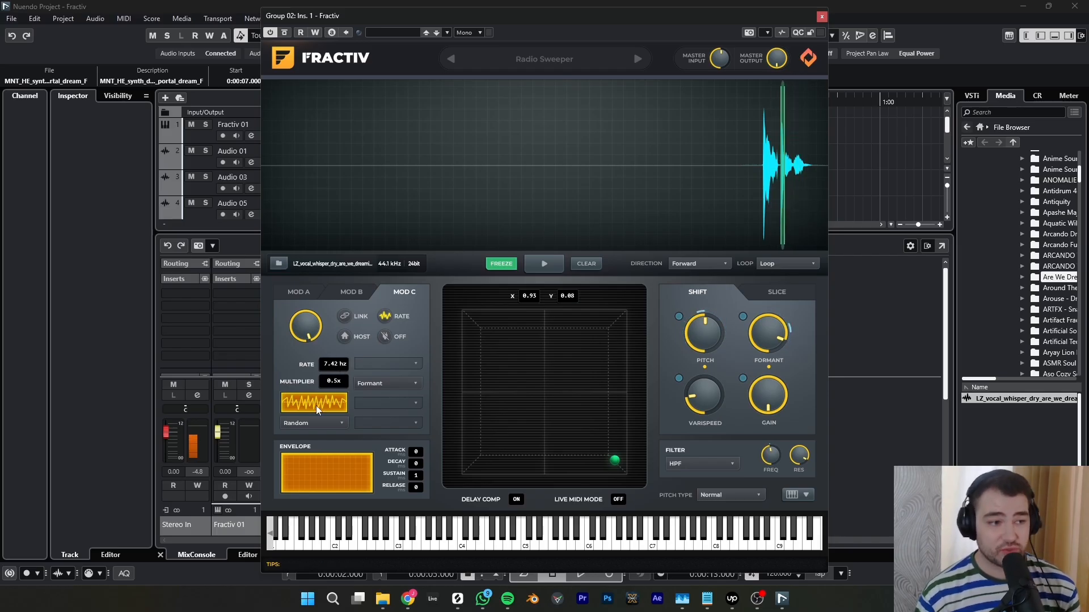
mouse_move(776, 343)
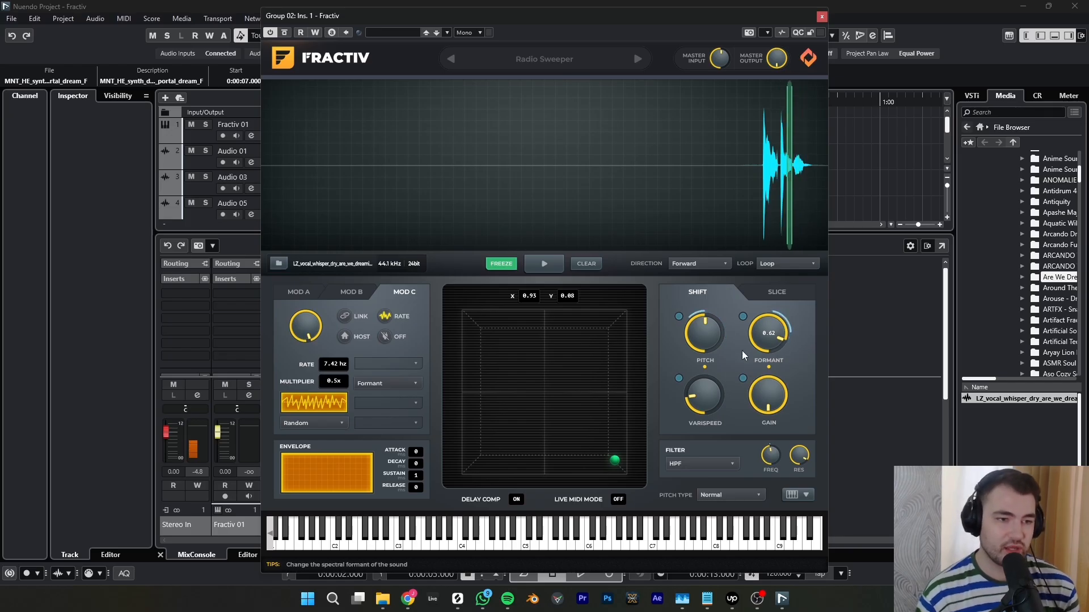
click(777, 292)
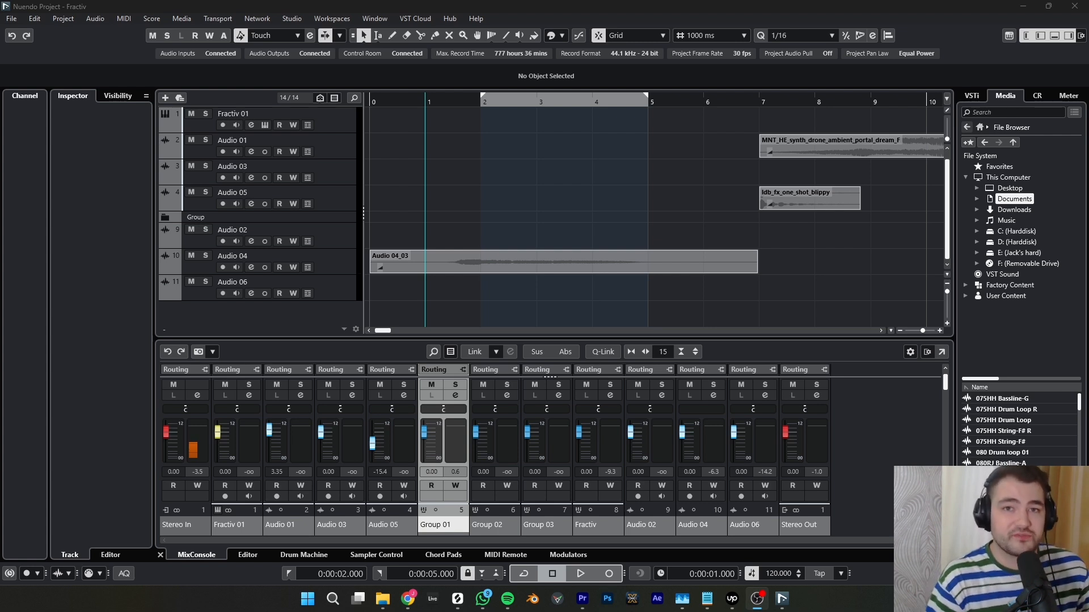
- Select the Audio 04 track and play it back in solo
click(331, 258)
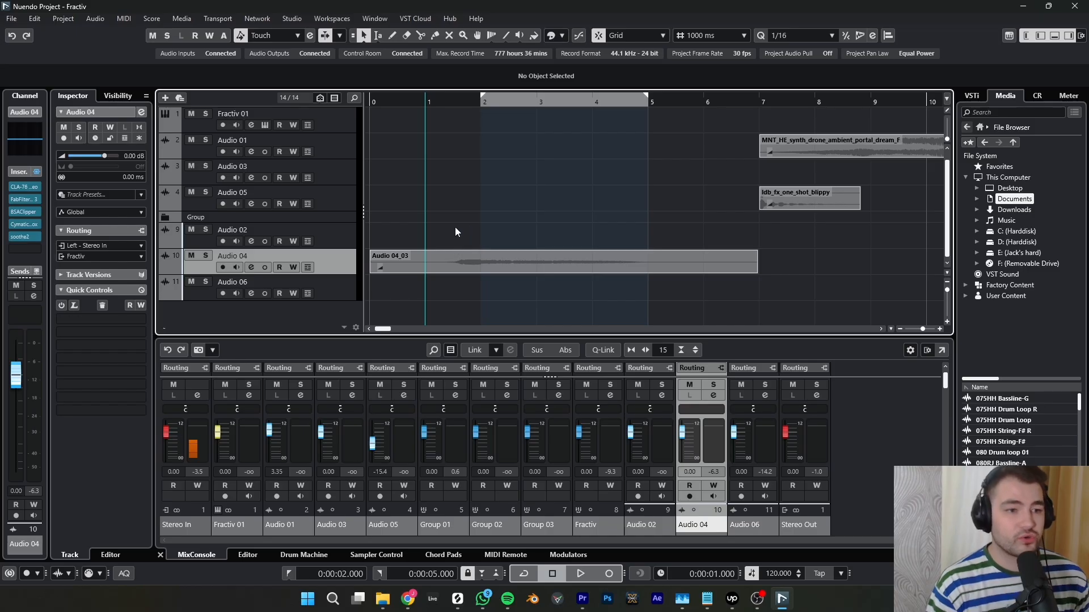
key(s)
key(space)
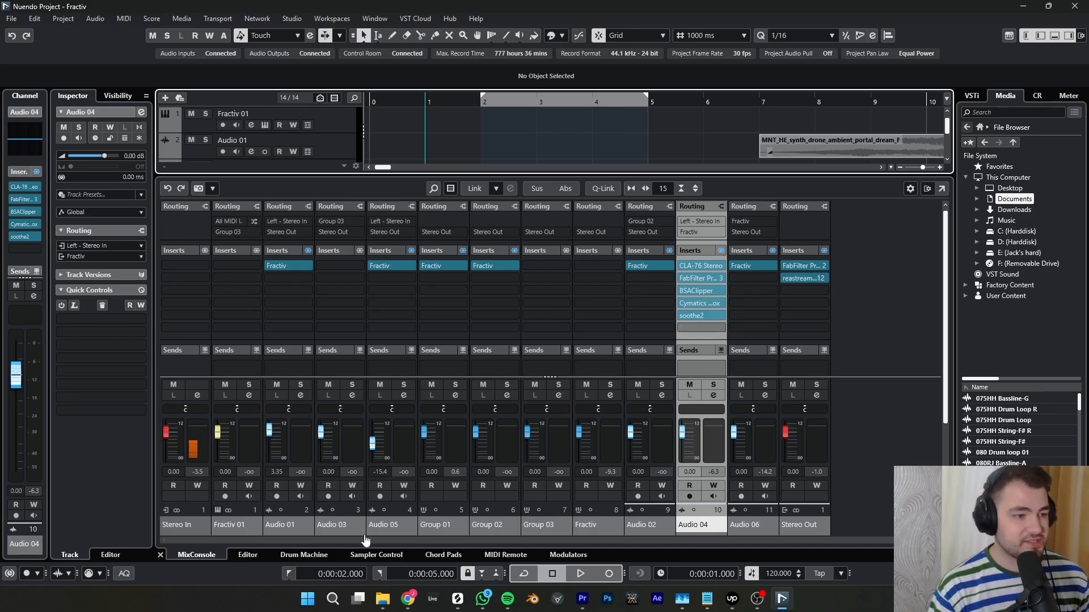
- Insert the Sync Audio Fractiv plugin into the sixth insert slot of the Audio 04 channel, below soothe2
click(201, 553)
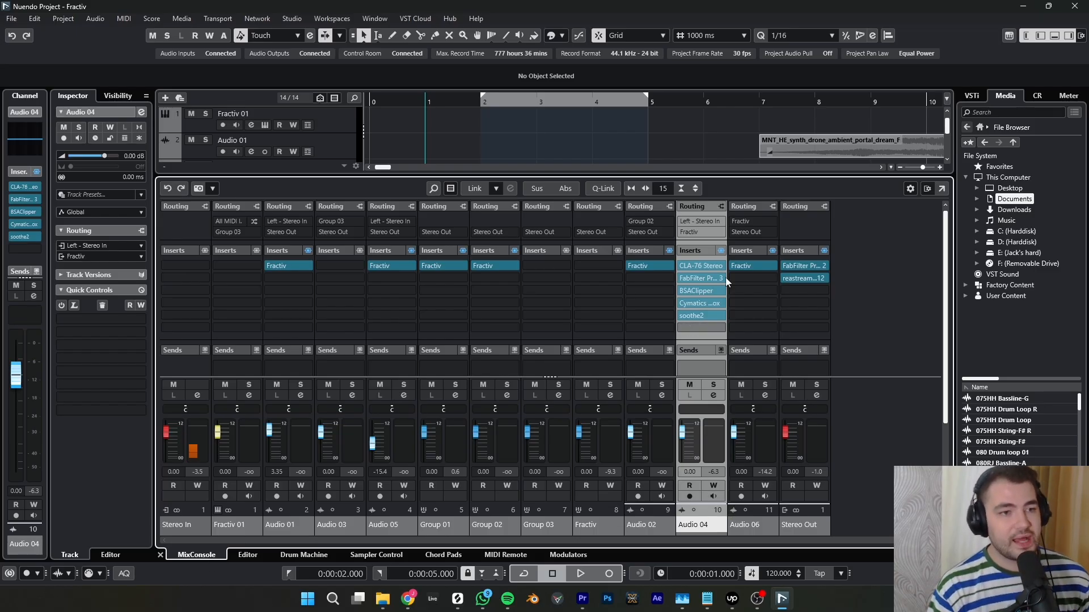
click(719, 331)
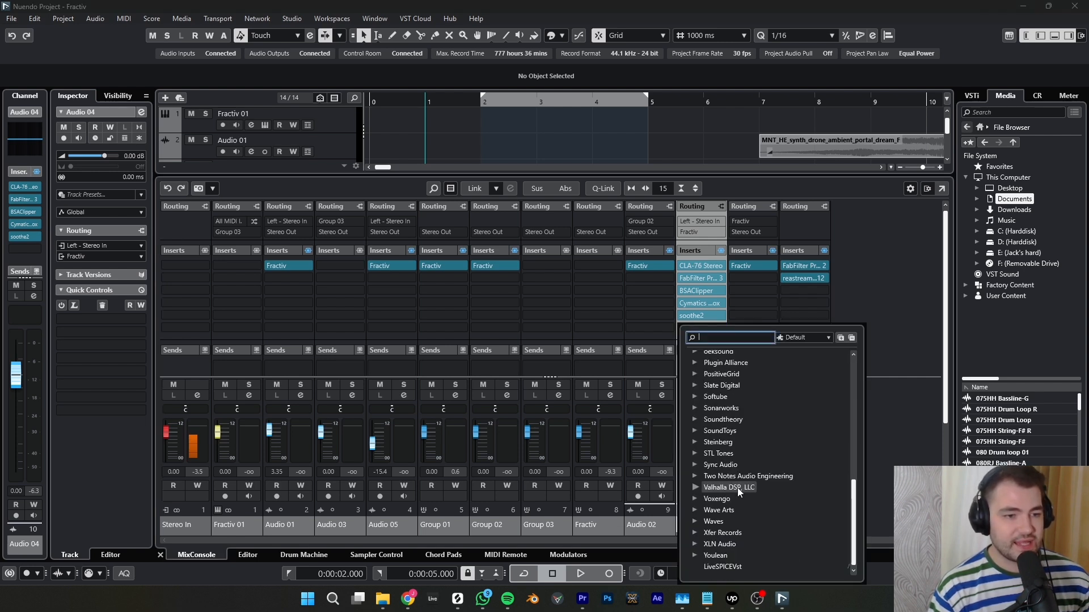
click(697, 466)
click(707, 476)
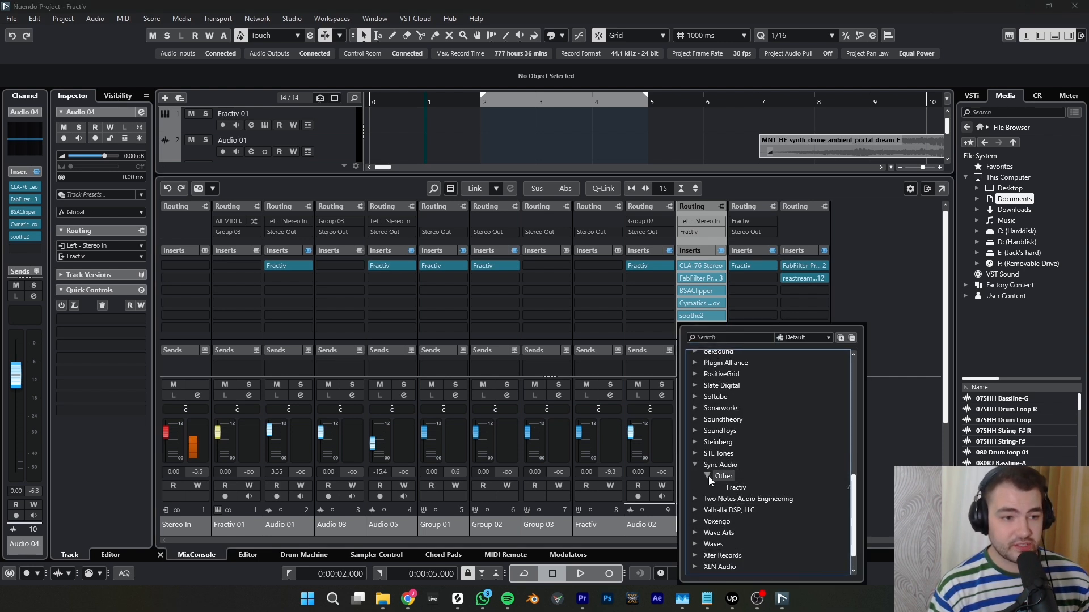
click(736, 488)
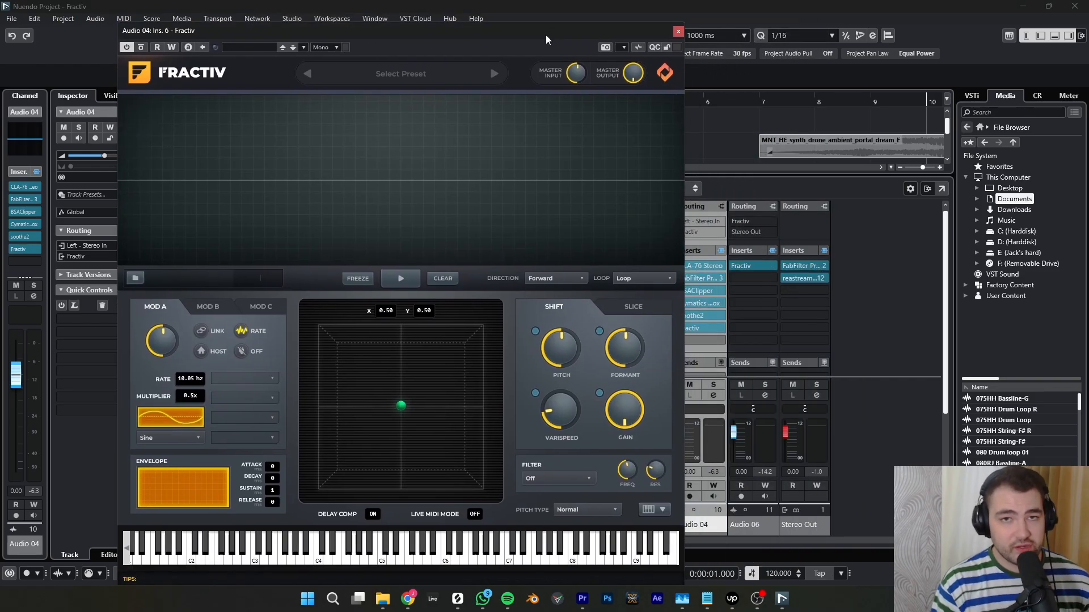
drag(546, 35, 498, 26)
mouse_move(715, 265)
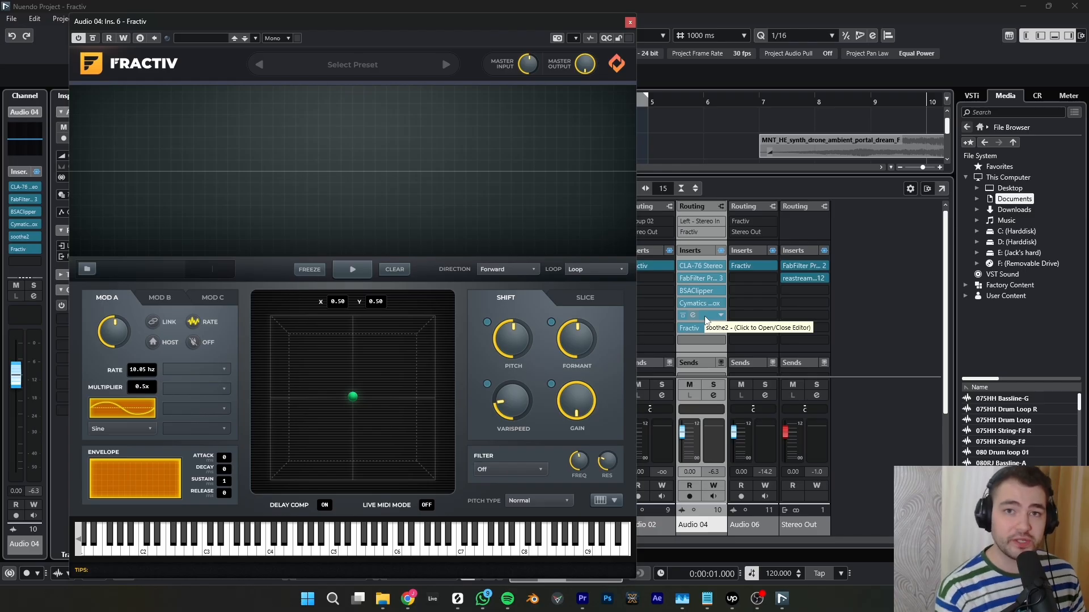
- Play Audio 04 into Fractiv, freeze the captured signal and widen the frozen selection to cover the whole waveform
drag(549, 25, 768, 318)
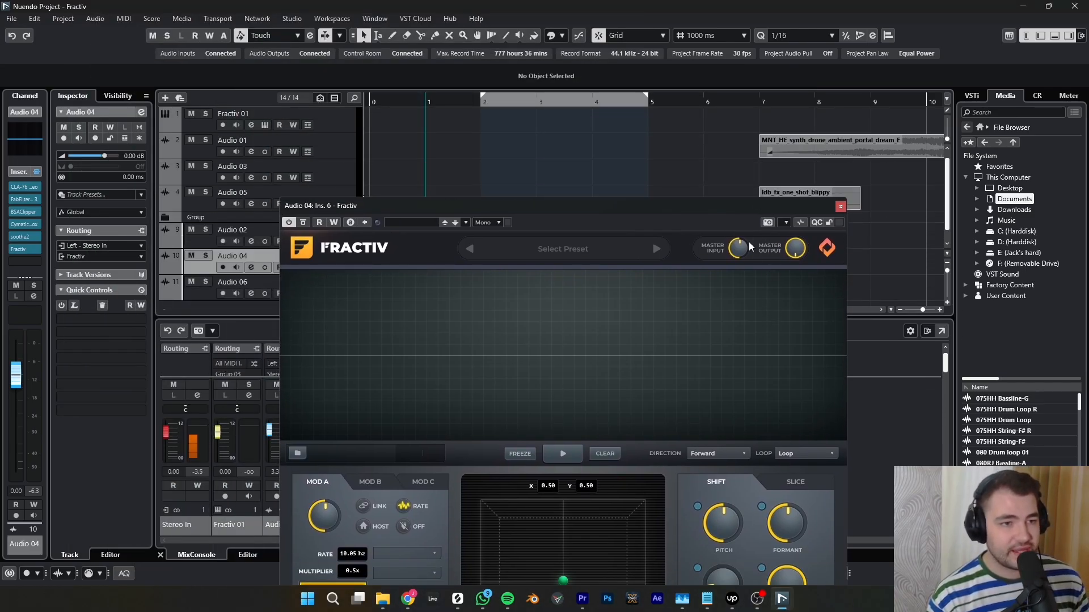
click(743, 210)
drag(743, 210, 935, 52)
key(space)
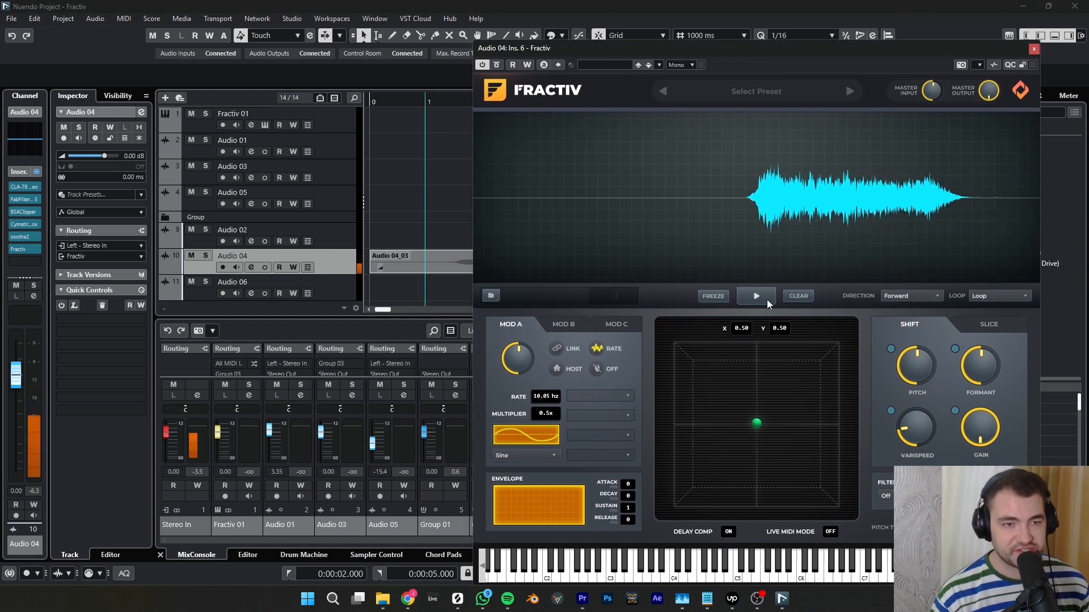
click(708, 296)
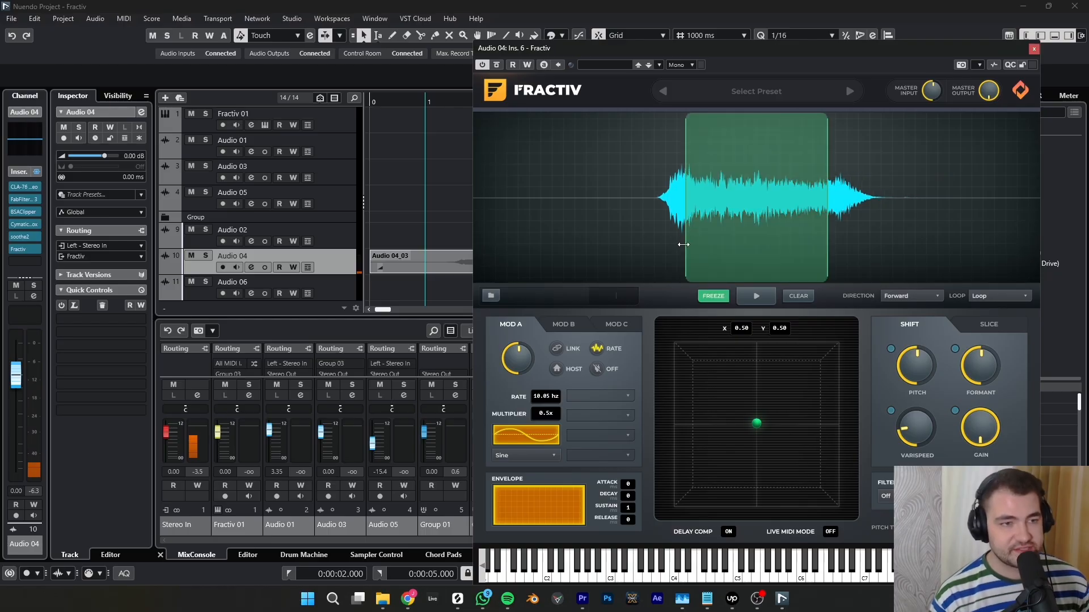
drag(684, 245, 658, 244)
drag(827, 245, 918, 245)
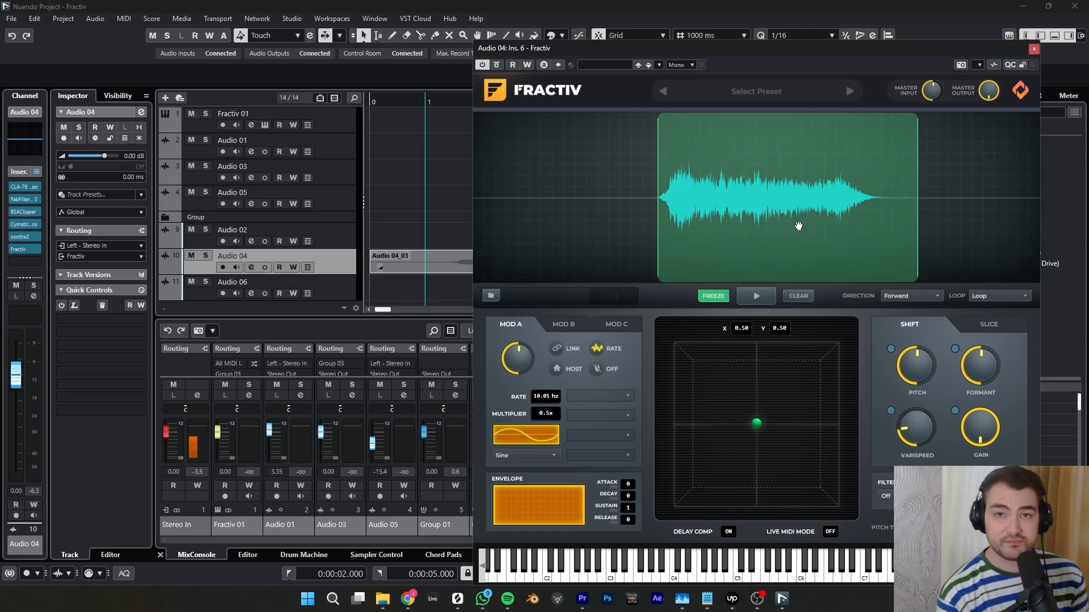
- Close the plugin window and remove Fractiv from the sixth insert slot of Audio 04
click(1034, 49)
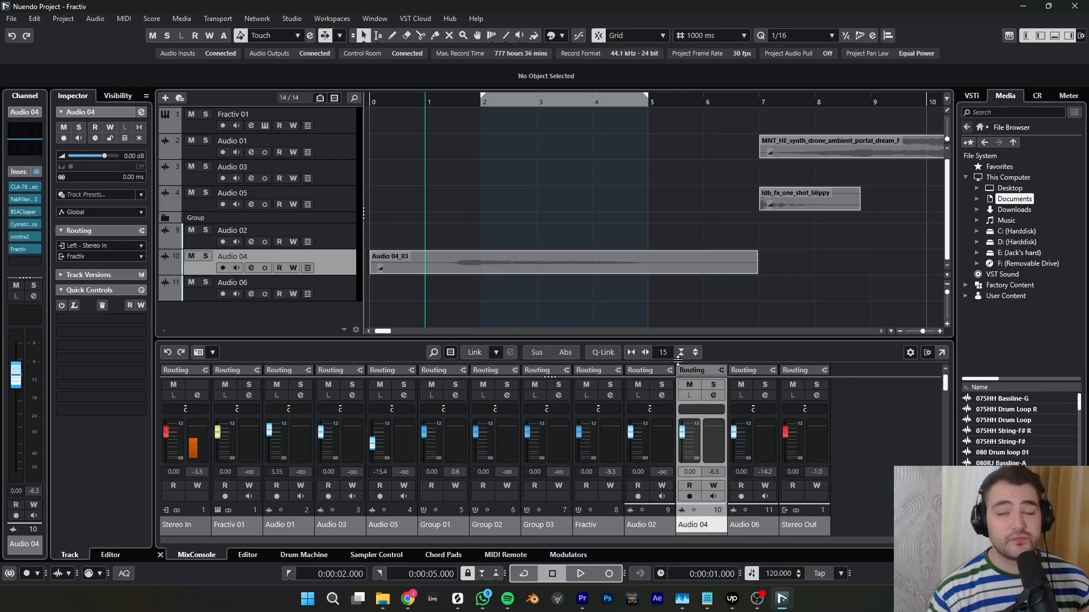
drag(678, 317, 688, 155)
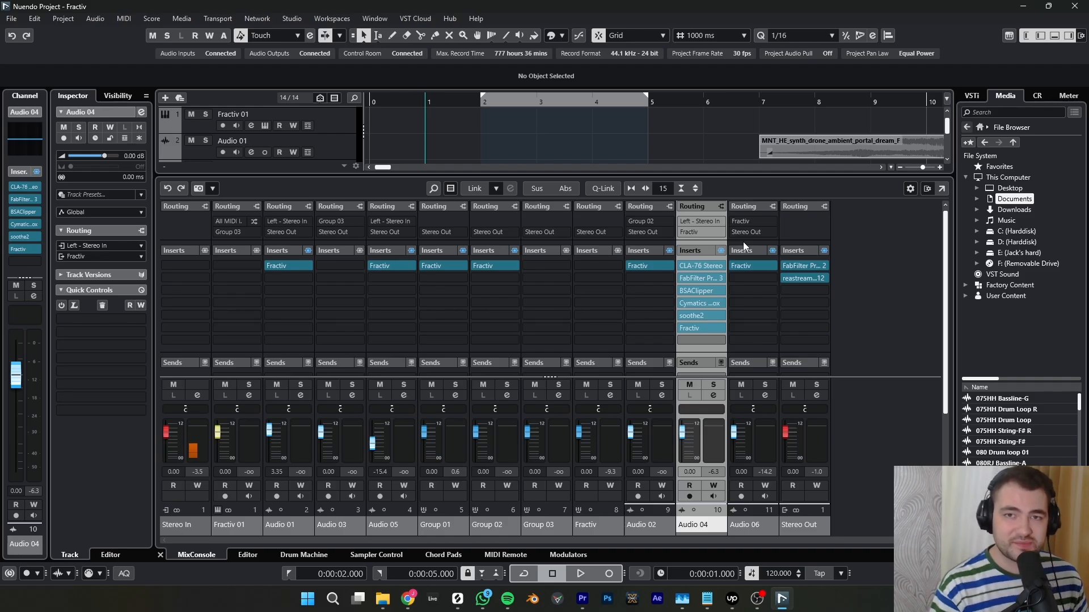
click(718, 328)
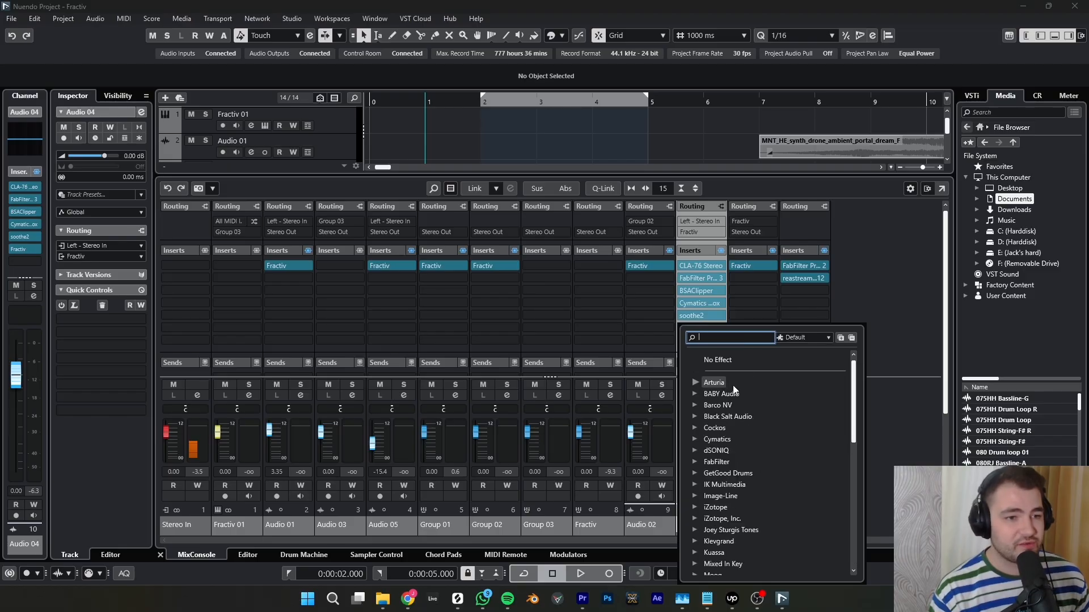
click(718, 360)
click(515, 328)
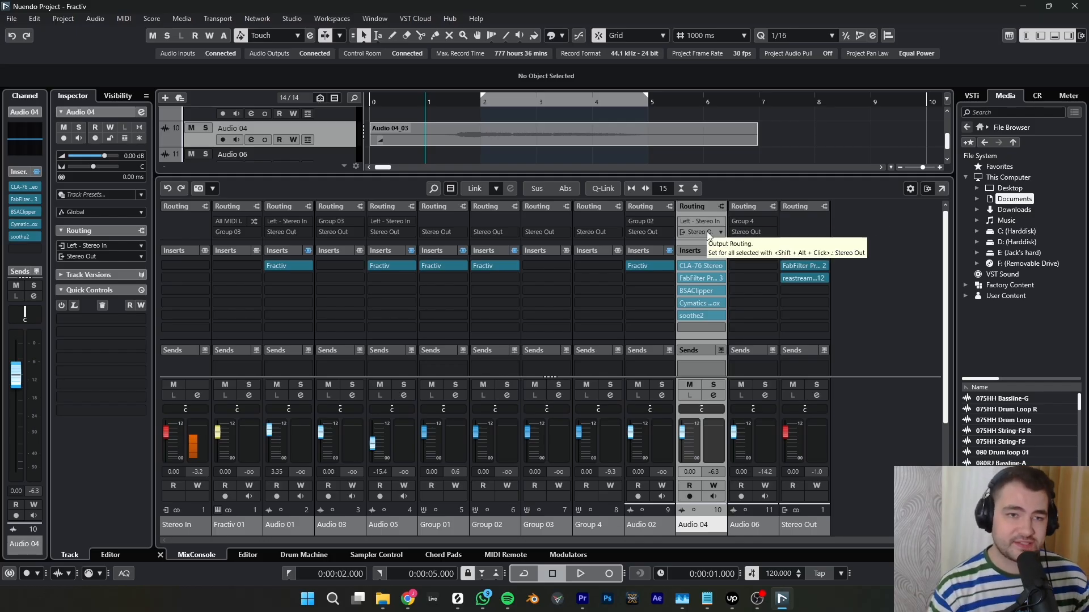
- Look through the output routing options of Audio 04, keeping its current output
click(707, 233)
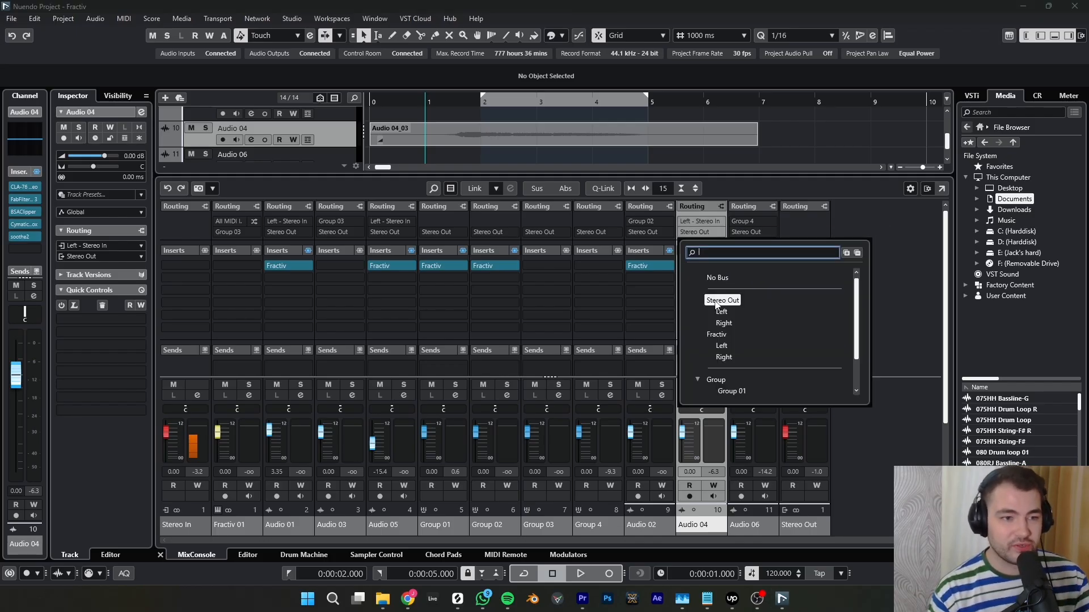
scroll(751, 368, down, 3)
click(892, 319)
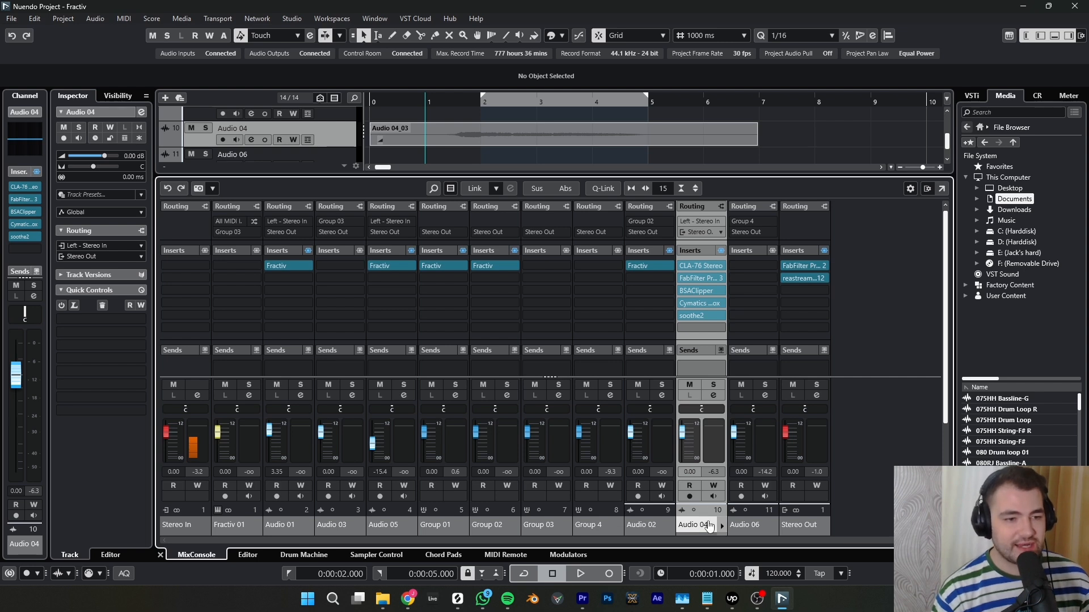
- Add a group track named Fractiv to the selected Audio 04 track, with Mono configuration, Stereo Out output and placement inside the folder
right_click(706, 514)
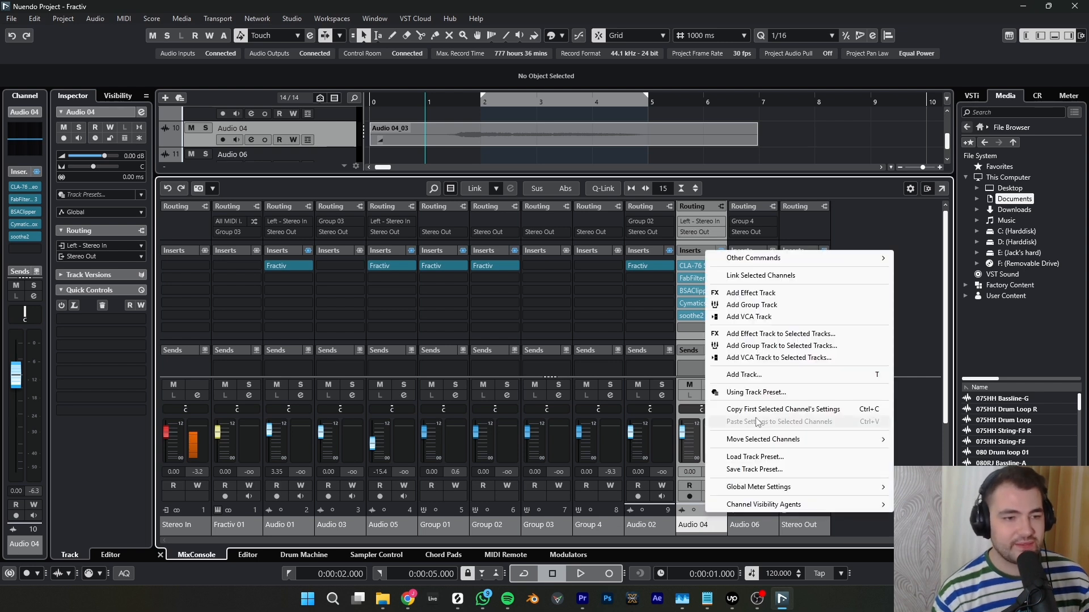
click(759, 348)
text(Fract)
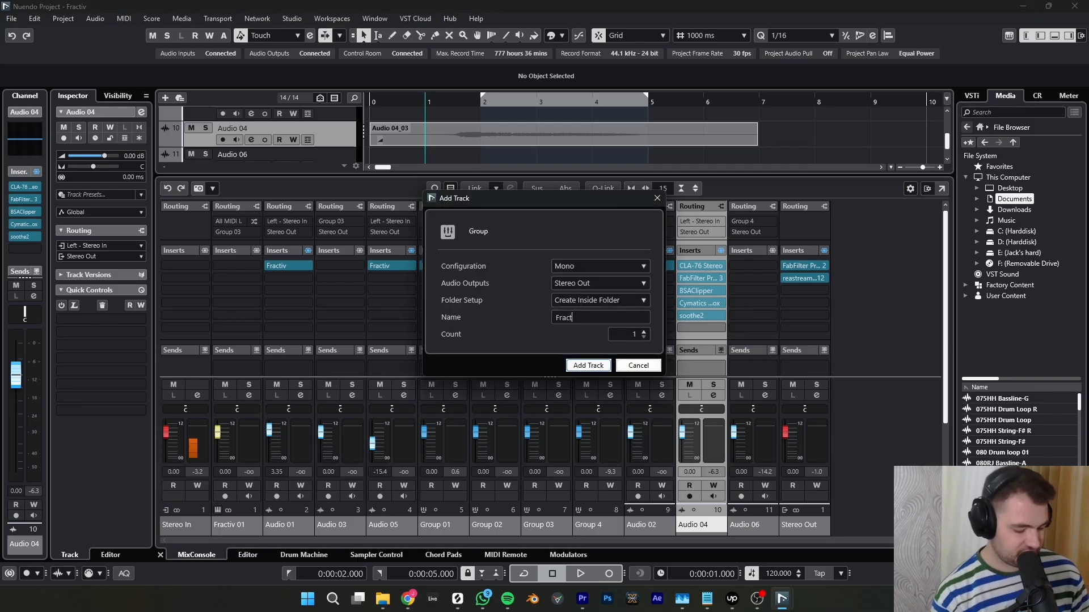
text(iv)
key(Return)
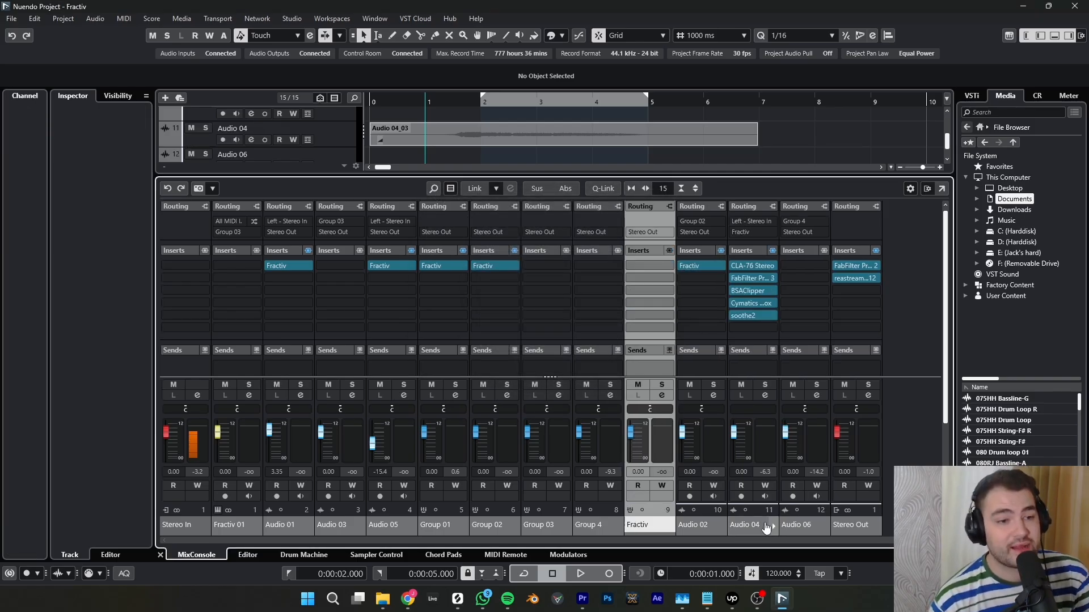
- Check the output routing of Audio 04 and play it back through the Fractiv group channel
click(760, 509)
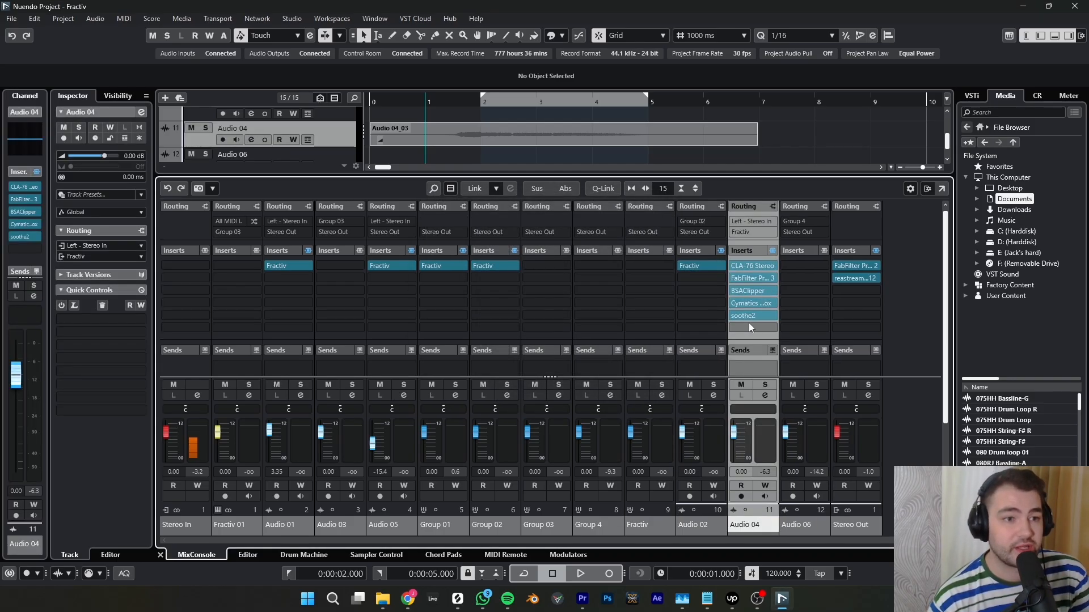
click(750, 232)
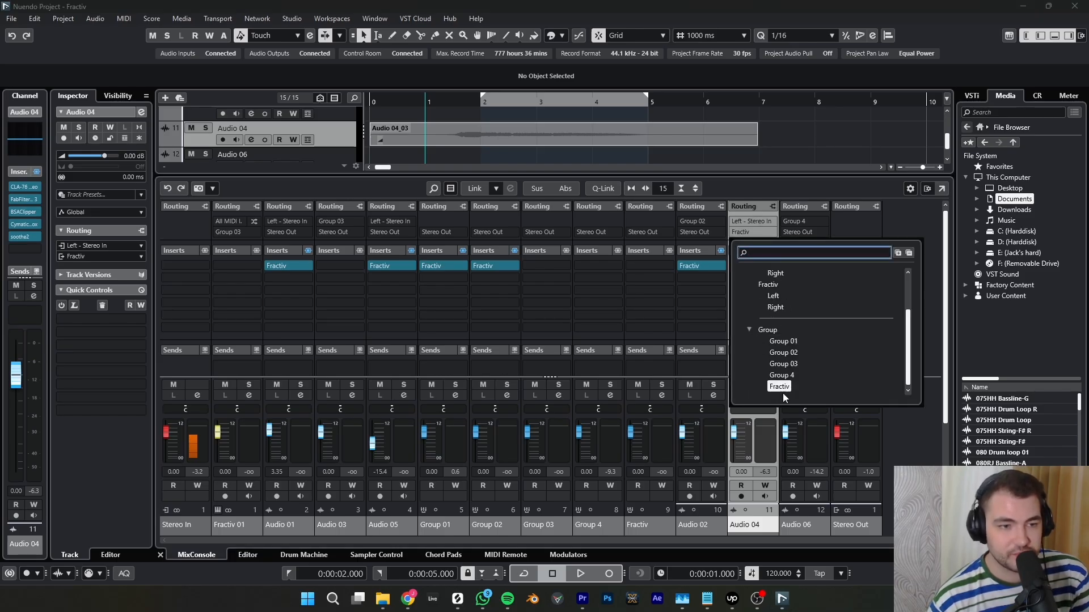
click(647, 530)
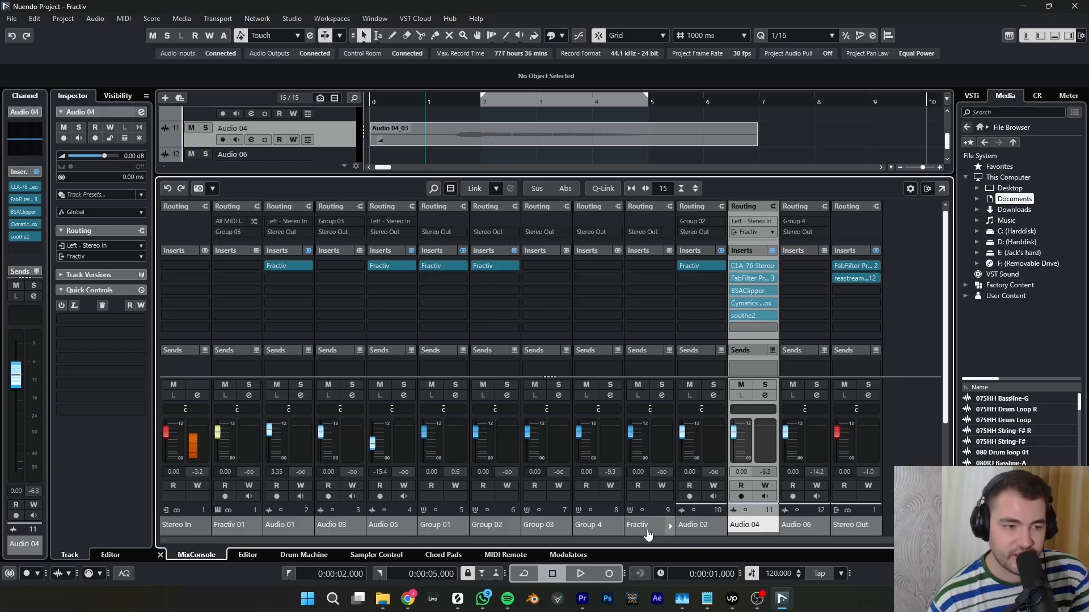
click(669, 522)
key(space)
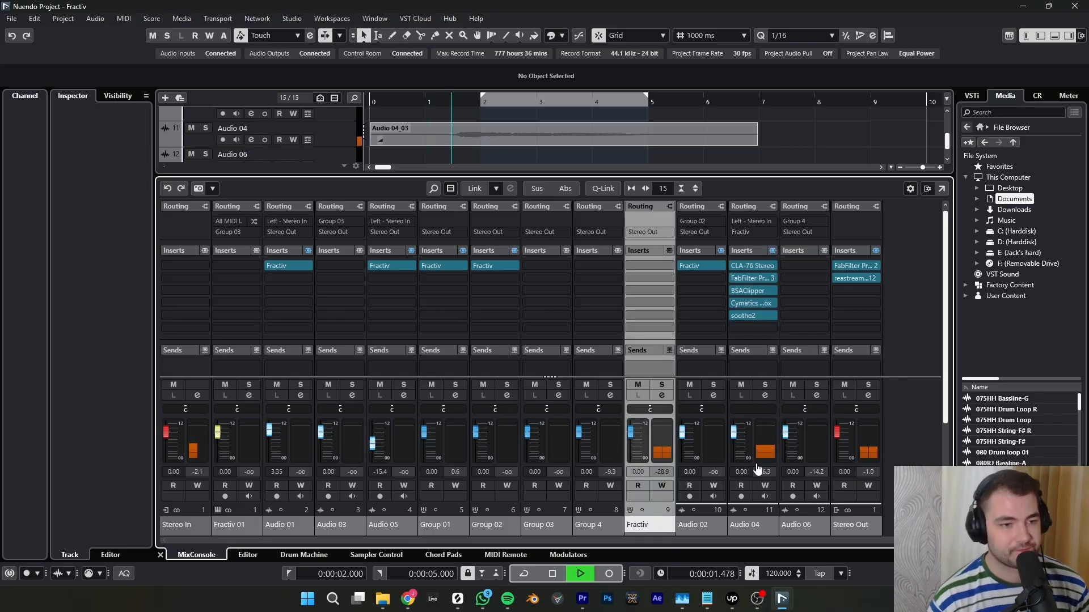
key(space)
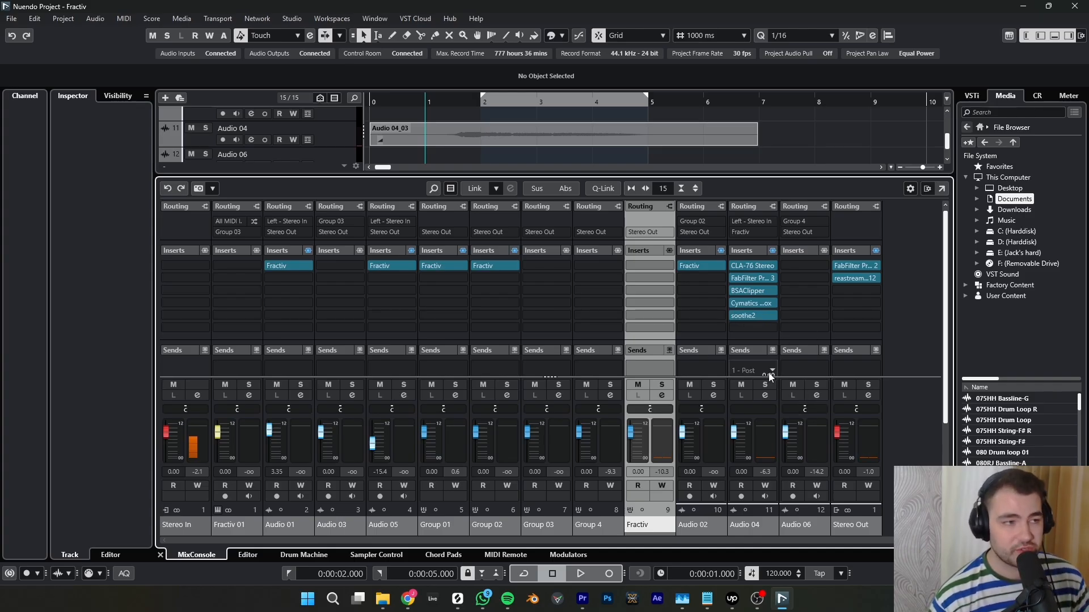
- Add an audio track below Audio 06 and set its input routing to the Fractiv group
scroll(329, 134, down, 2)
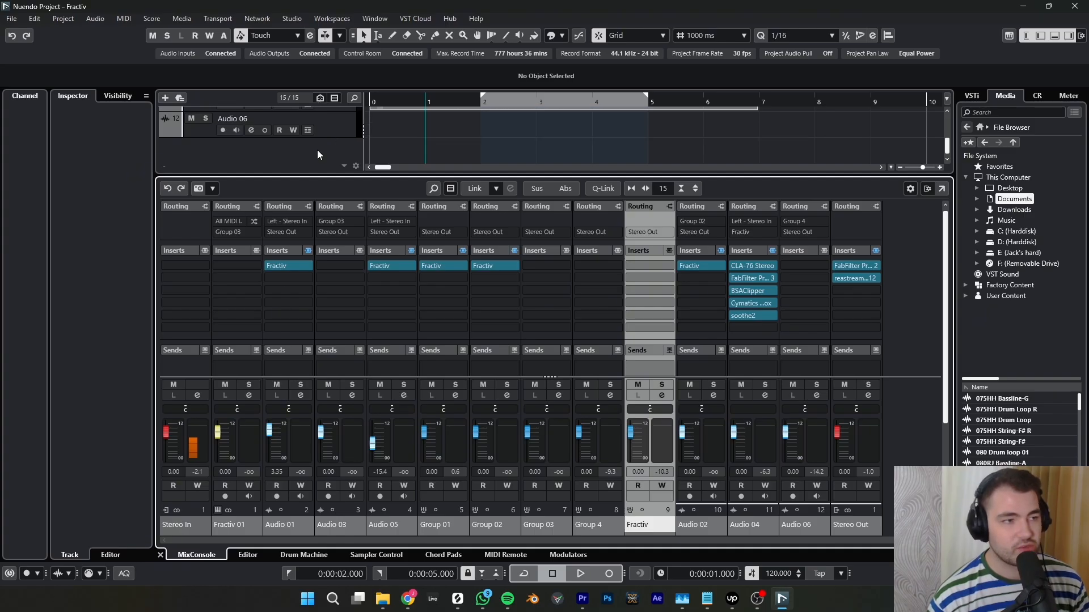
right_click(318, 149)
click(337, 159)
click(588, 378)
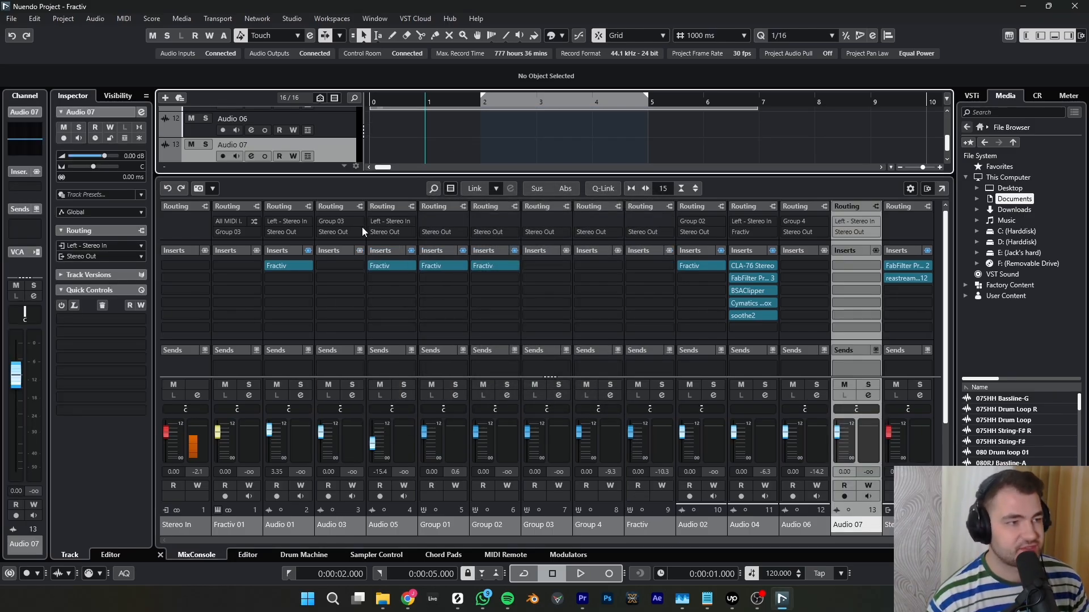
click(859, 225)
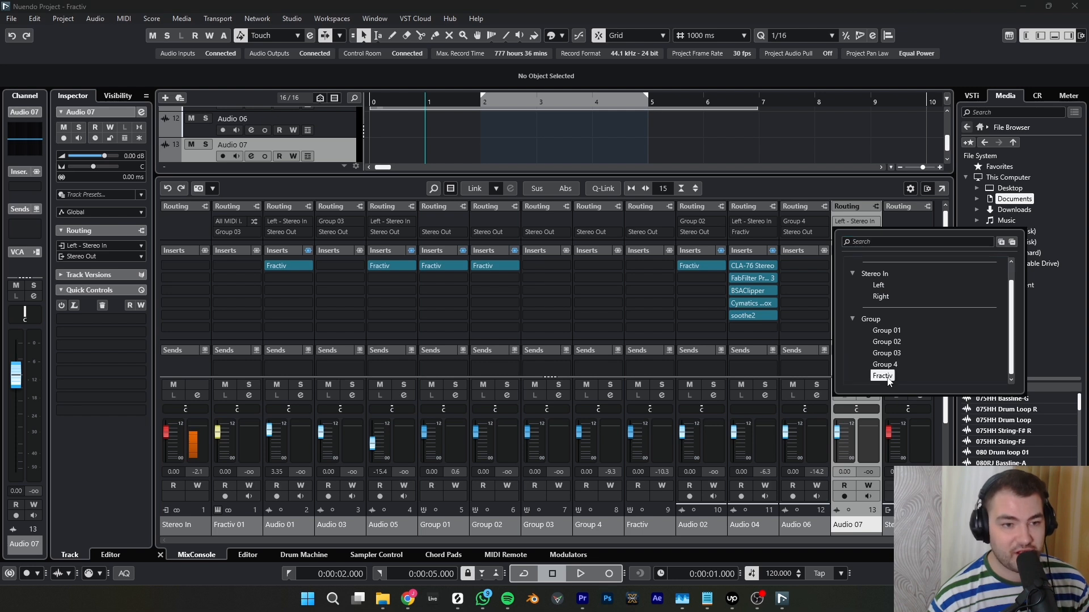
click(883, 376)
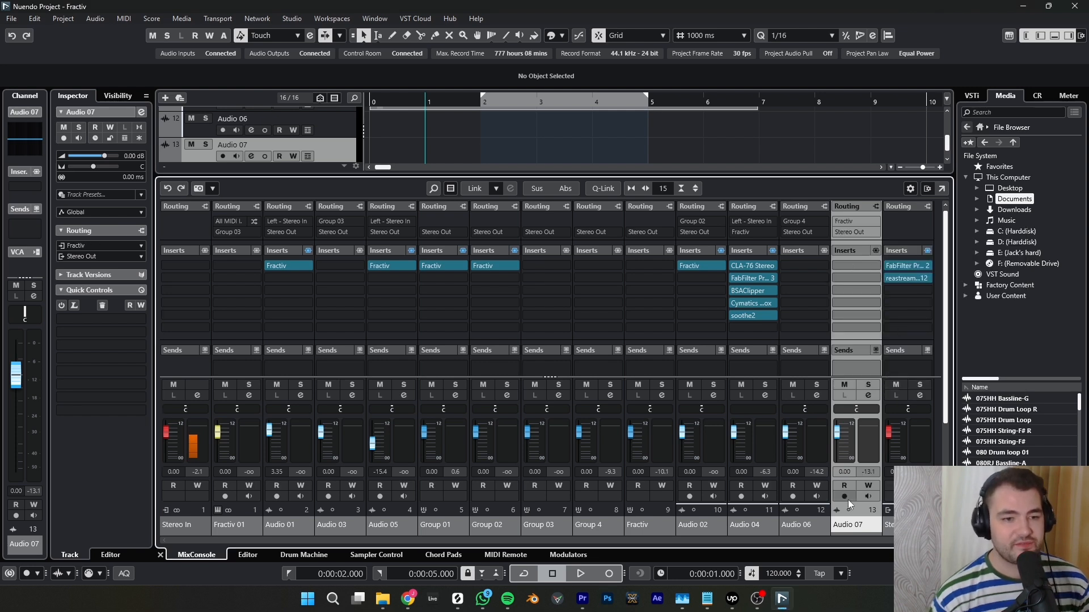
- Record-enable Audio 07 and turn on its input monitoring
click(848, 499)
click(868, 497)
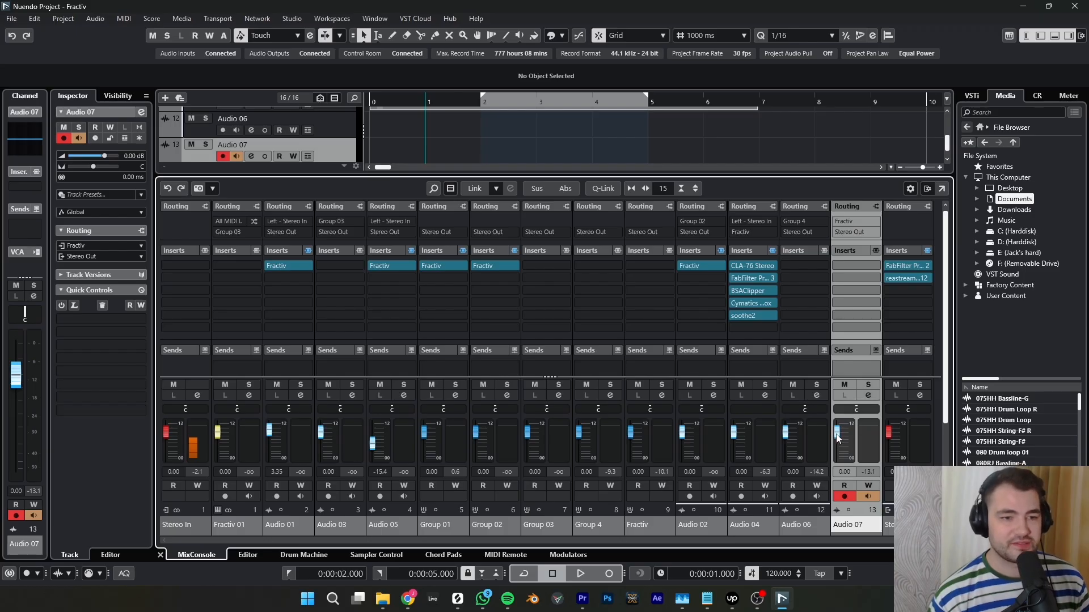
- Audition the signal through Audio 07 with its volume lowered to -16.2 dB, and reset the fader to 0.00 dB
drag(837, 432, 838, 451)
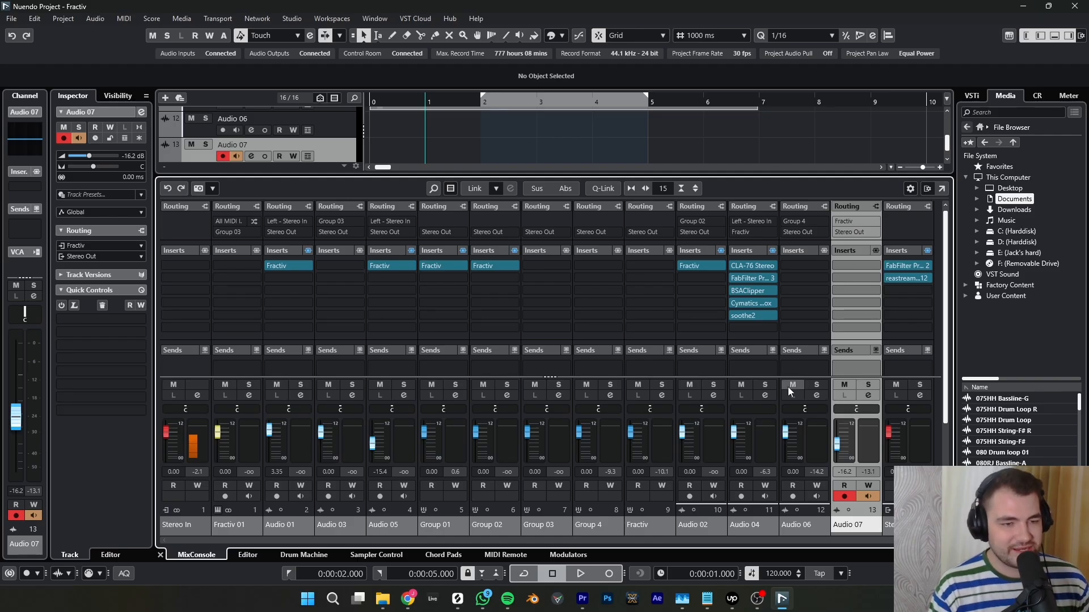
key(space)
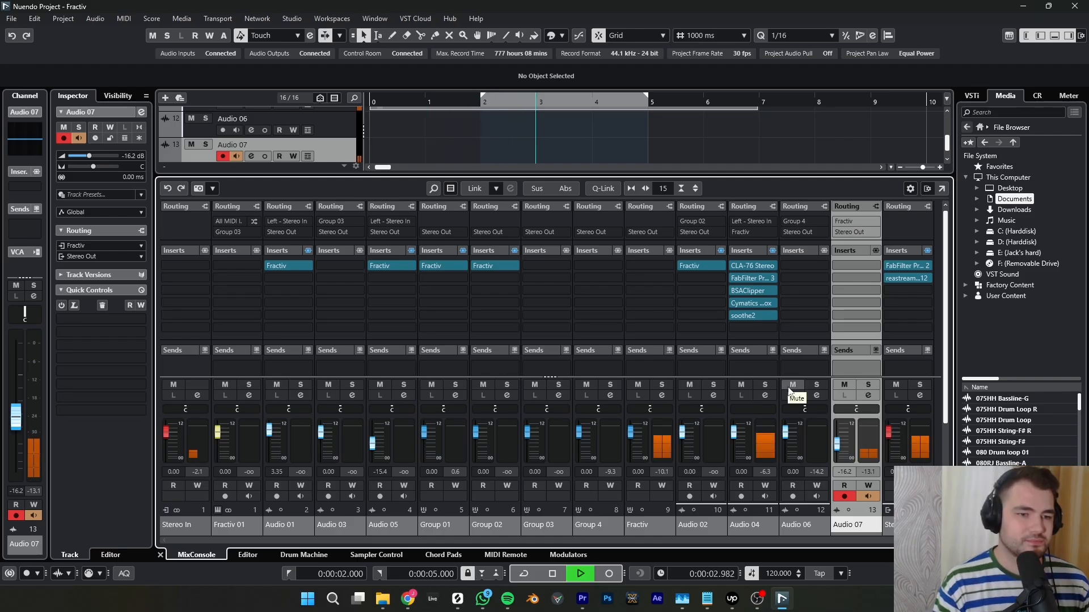
key(space)
ctrl+click(837, 444)
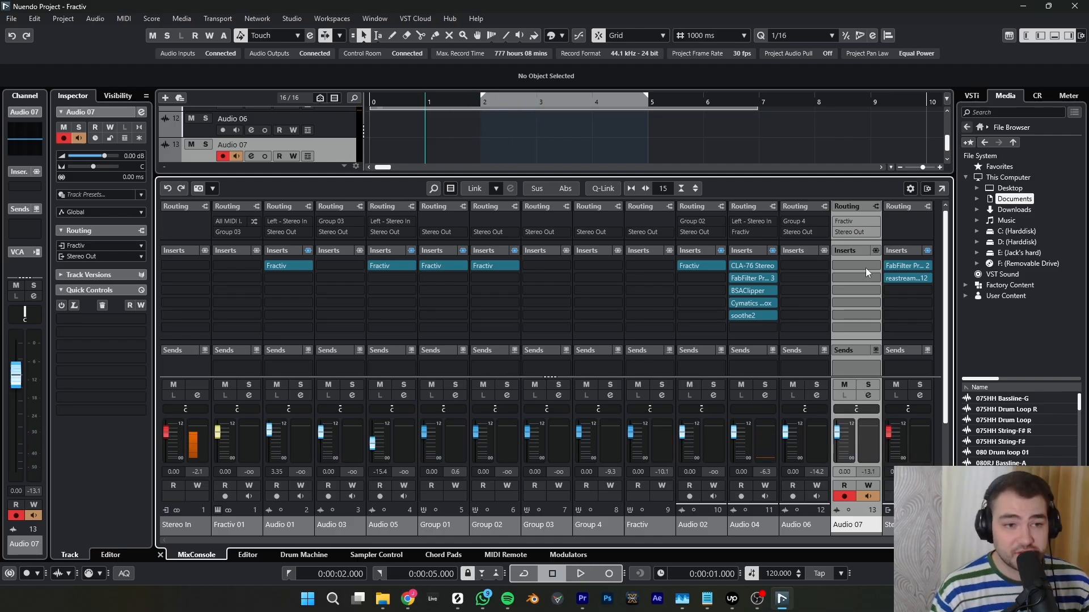
- Insert the Sync Audio Fractiv plugin into the first insert slot of Audio 07 and mute the track
click(875, 266)
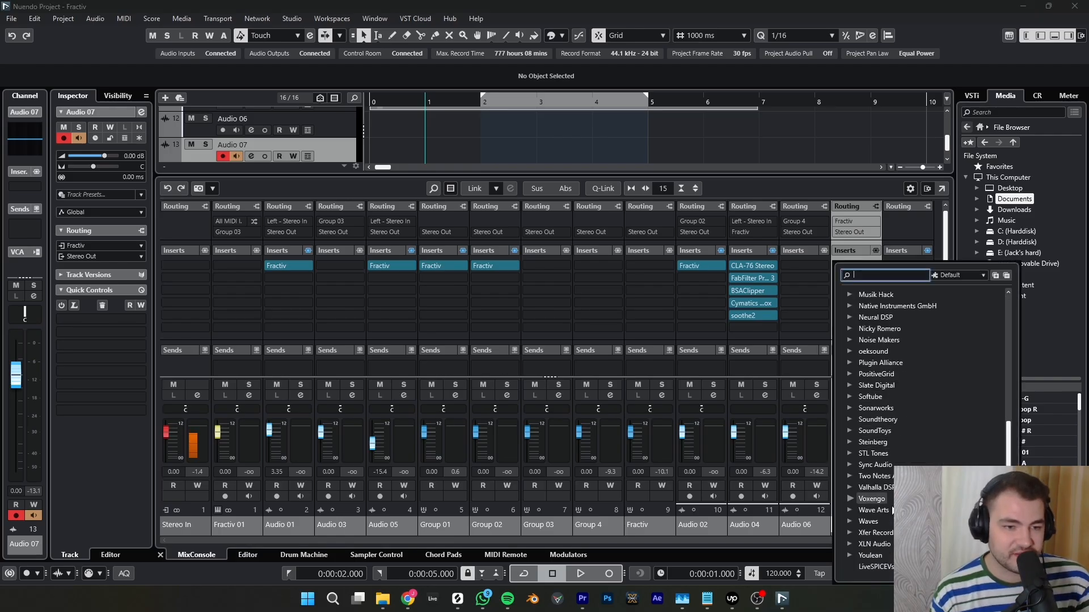
click(848, 465)
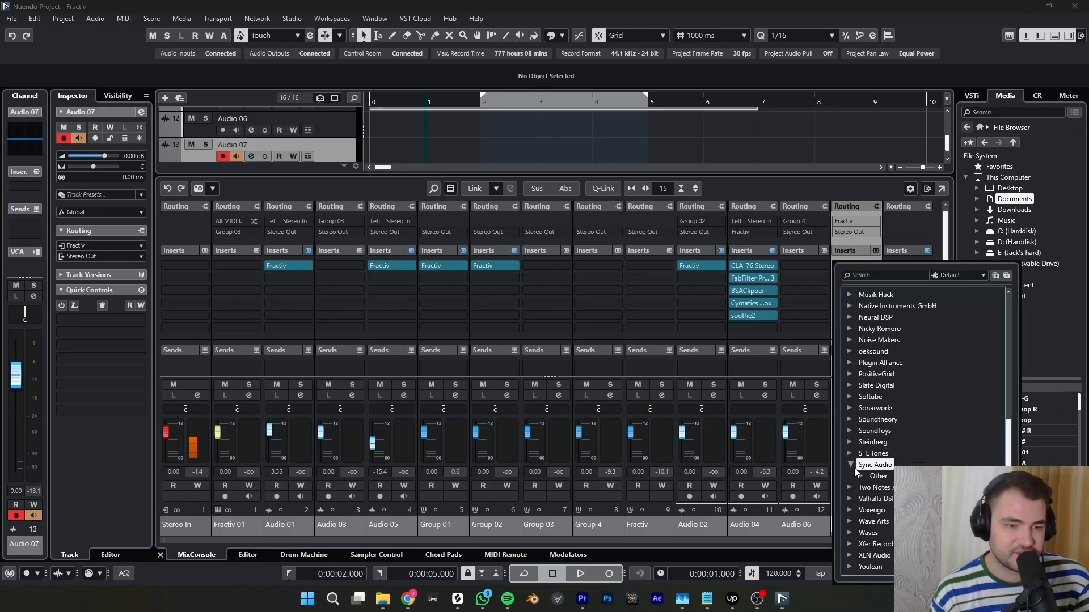
click(862, 476)
click(881, 487)
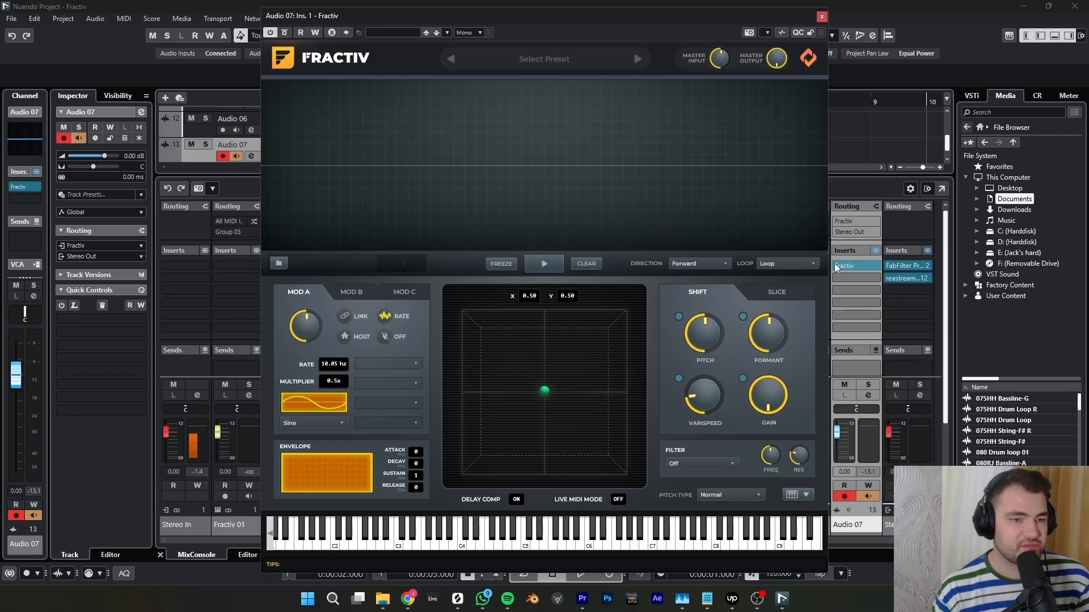
click(844, 385)
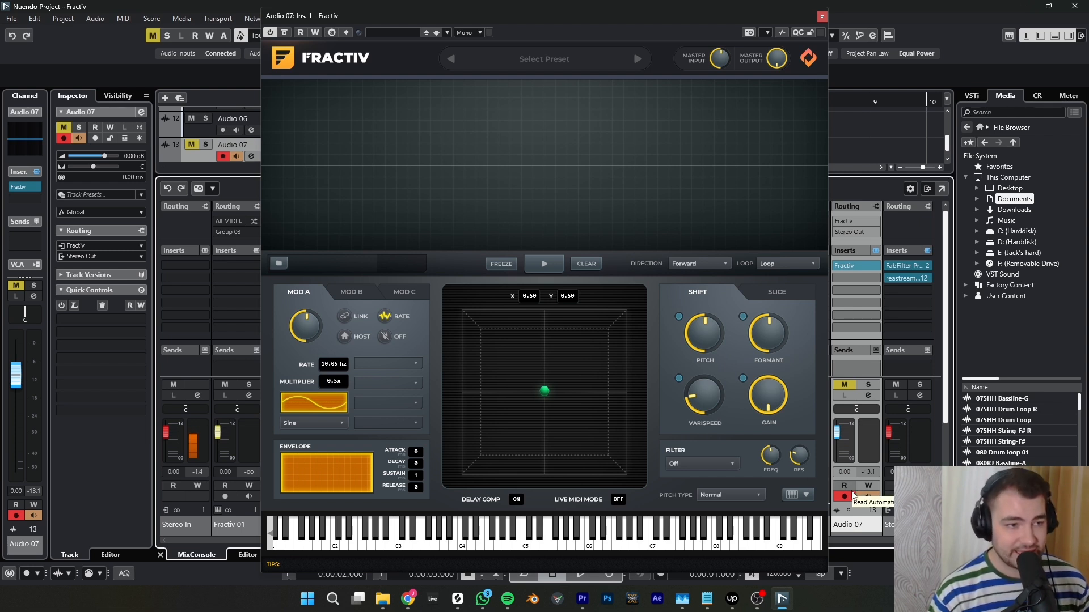
- Play the project to capture the vocal in Audio 07's Fractiv, stop playback, freeze the captured audio, and close the plugin window
key(space)
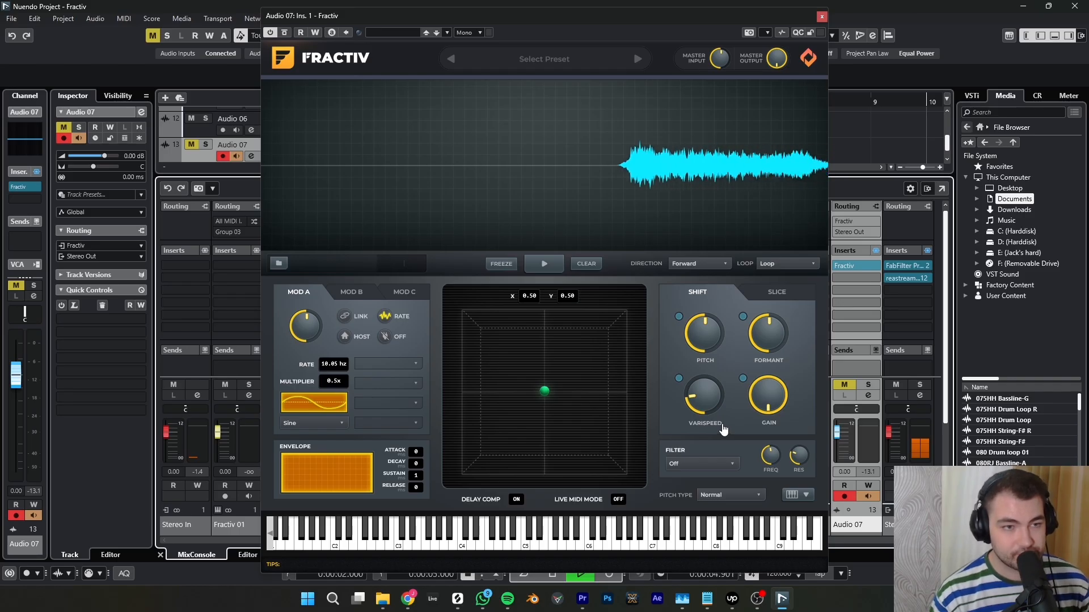
key(space)
click(500, 264)
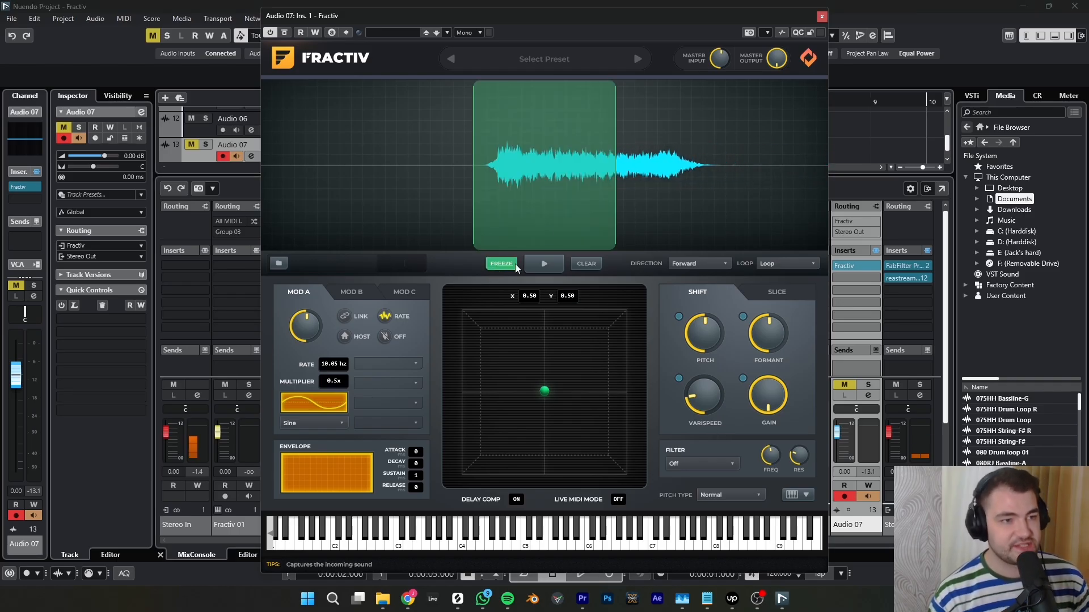
click(821, 16)
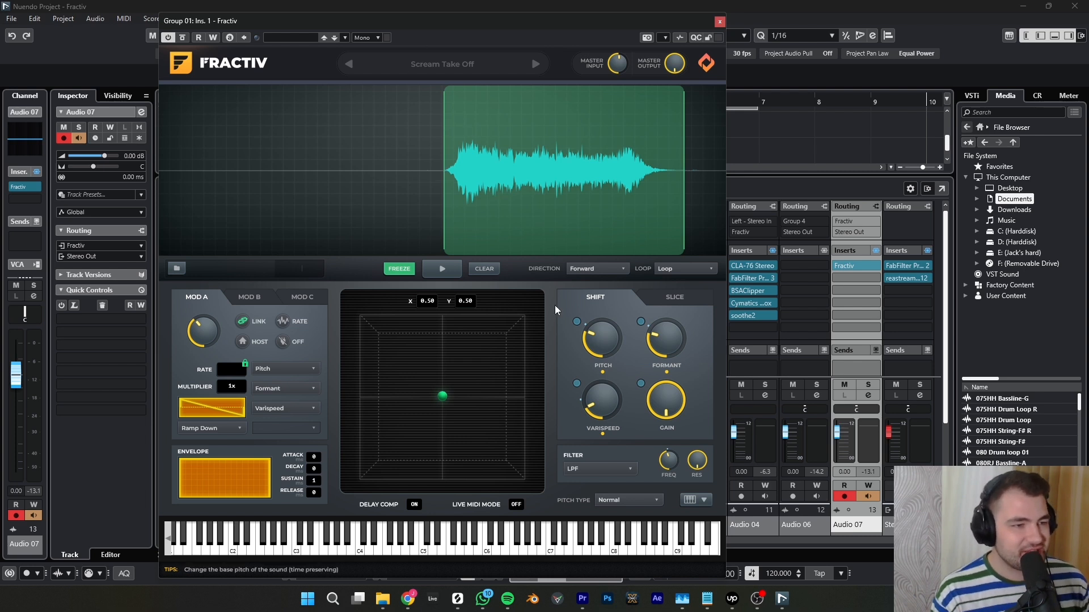
- Audition the frozen sound in Group 01's Fractiv with the Scream Take Off preset, and examine its Mod B, Slice and Mod C settings
click(439, 266)
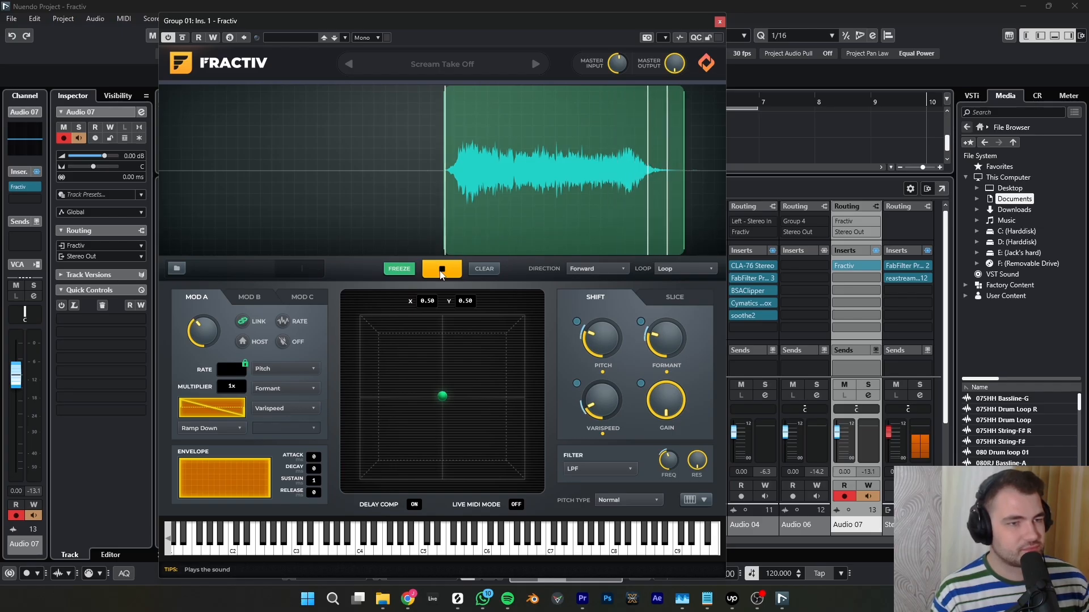
click(442, 271)
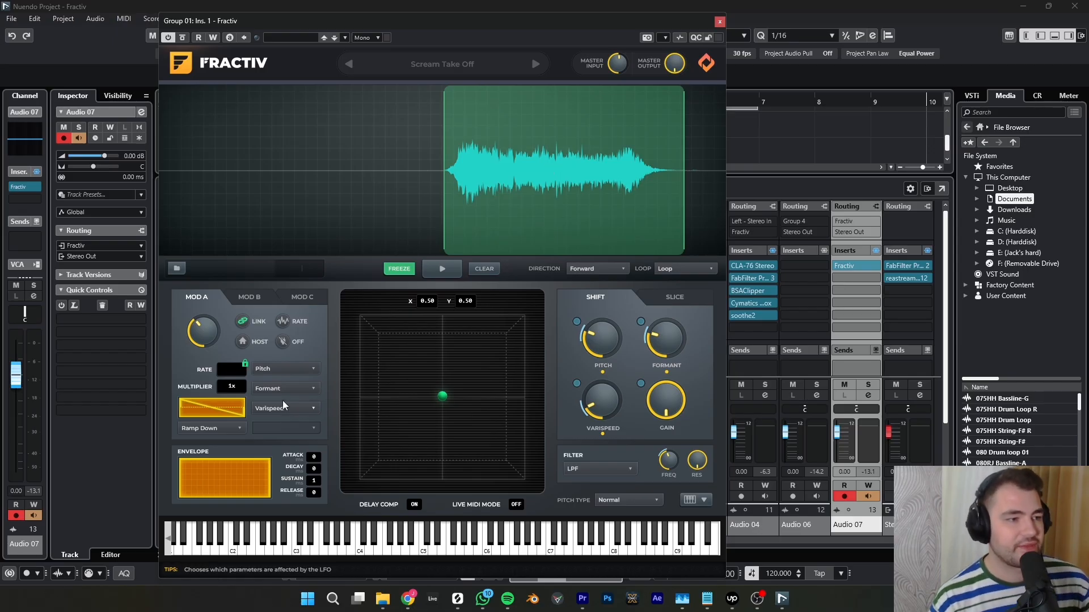
click(253, 297)
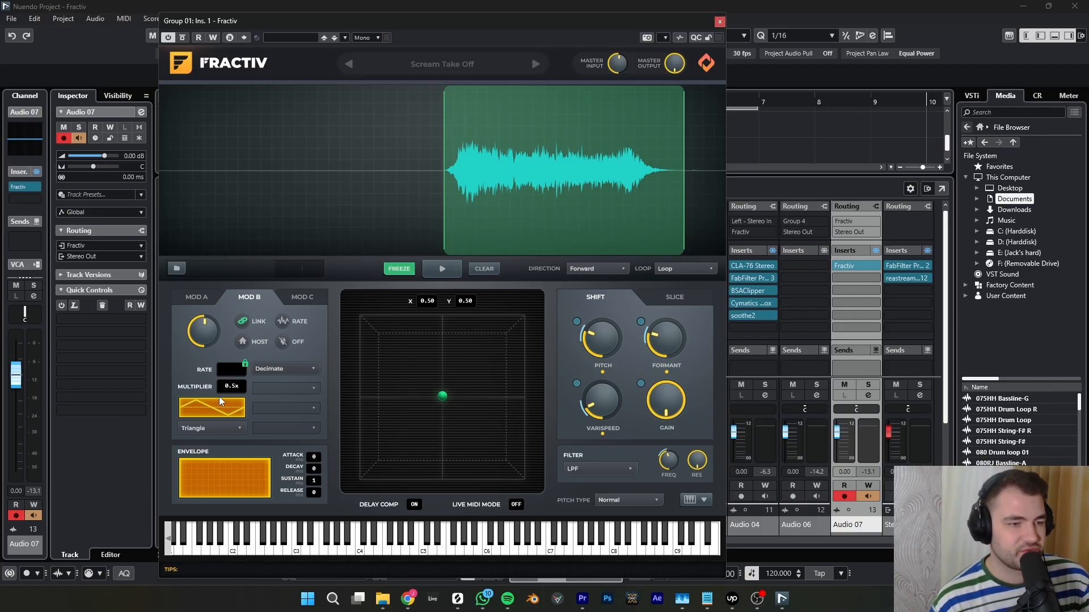
click(687, 303)
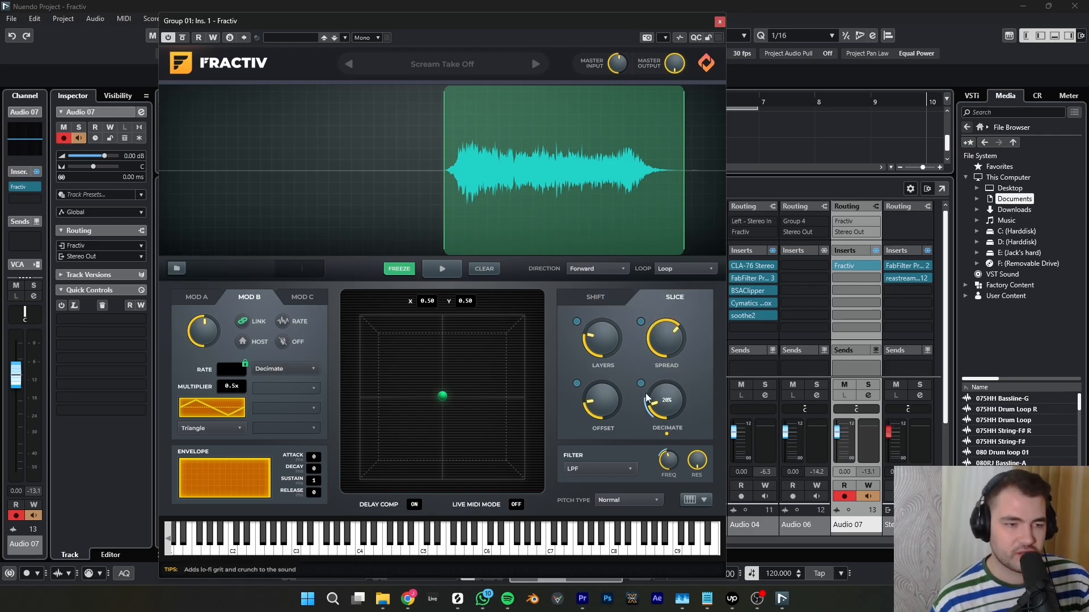
click(302, 297)
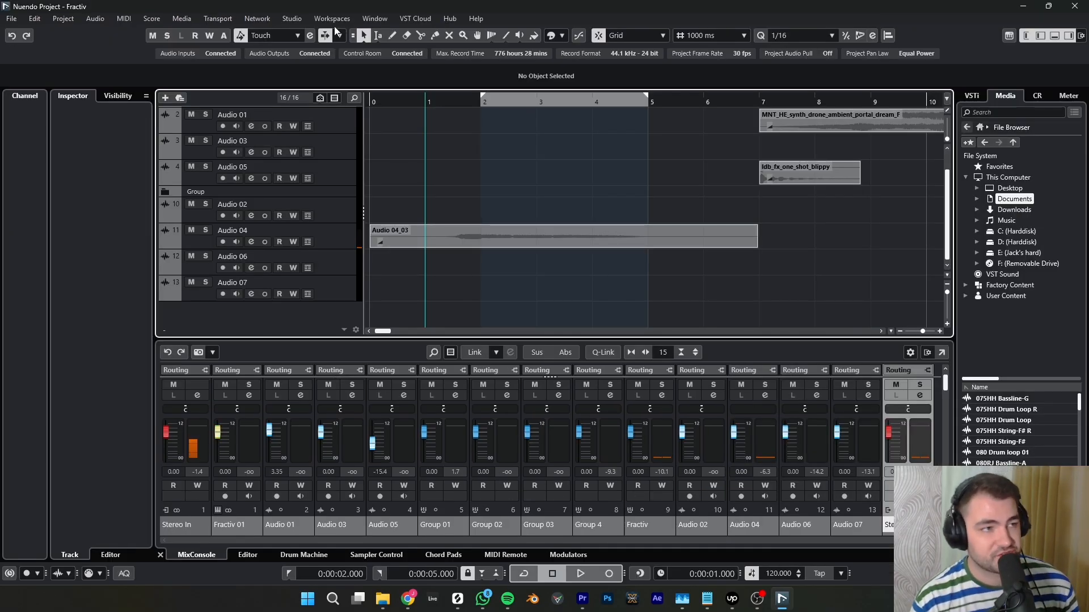
- Check the MPK mini ports under MIDI Port Setup in Studio Setup and close the dialog without changes
click(292, 19)
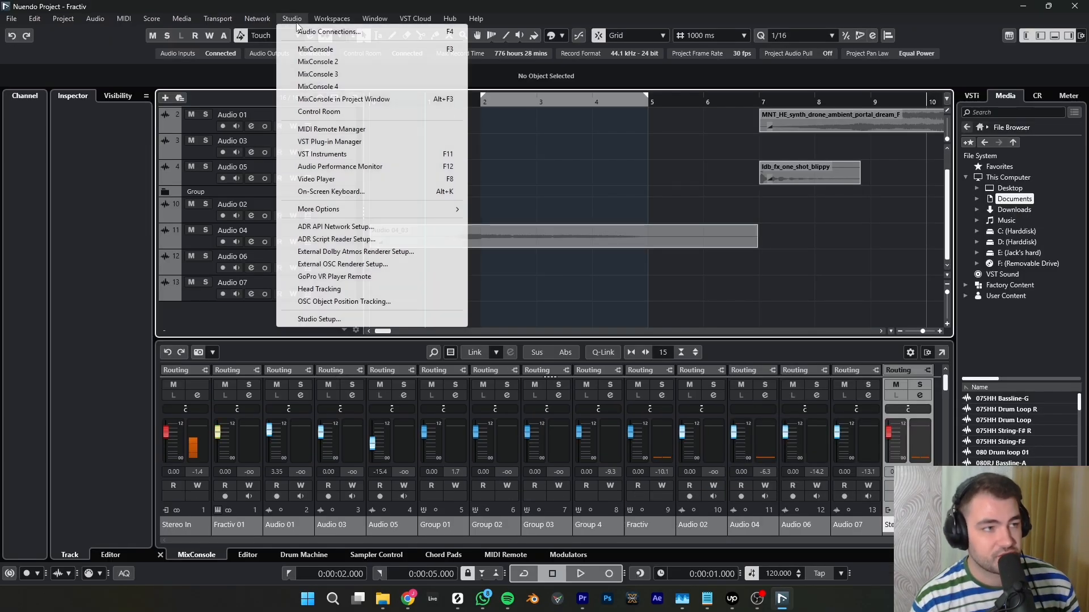
click(317, 319)
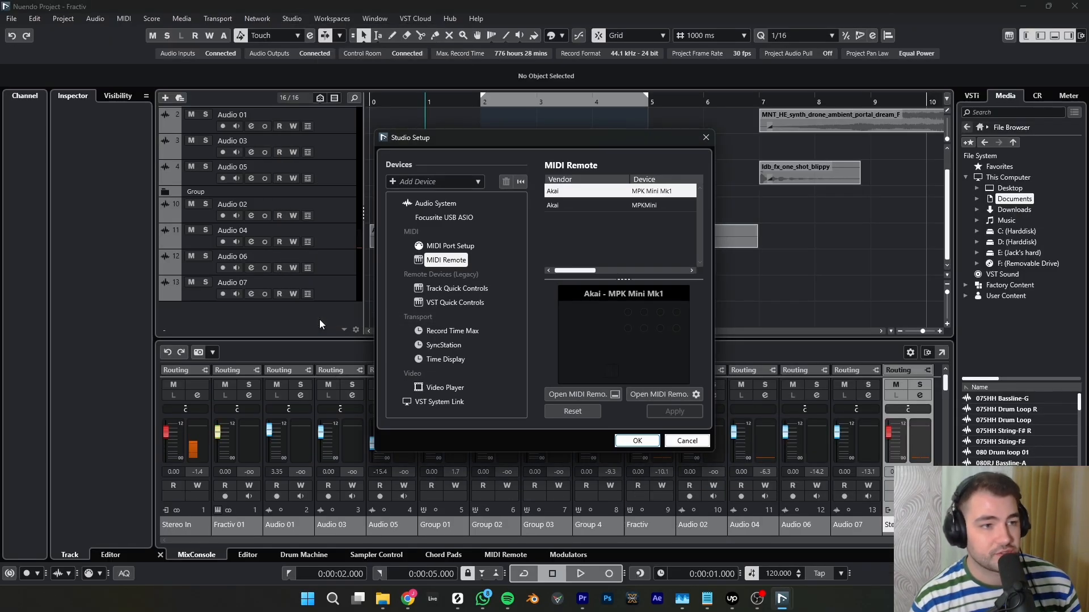
click(448, 247)
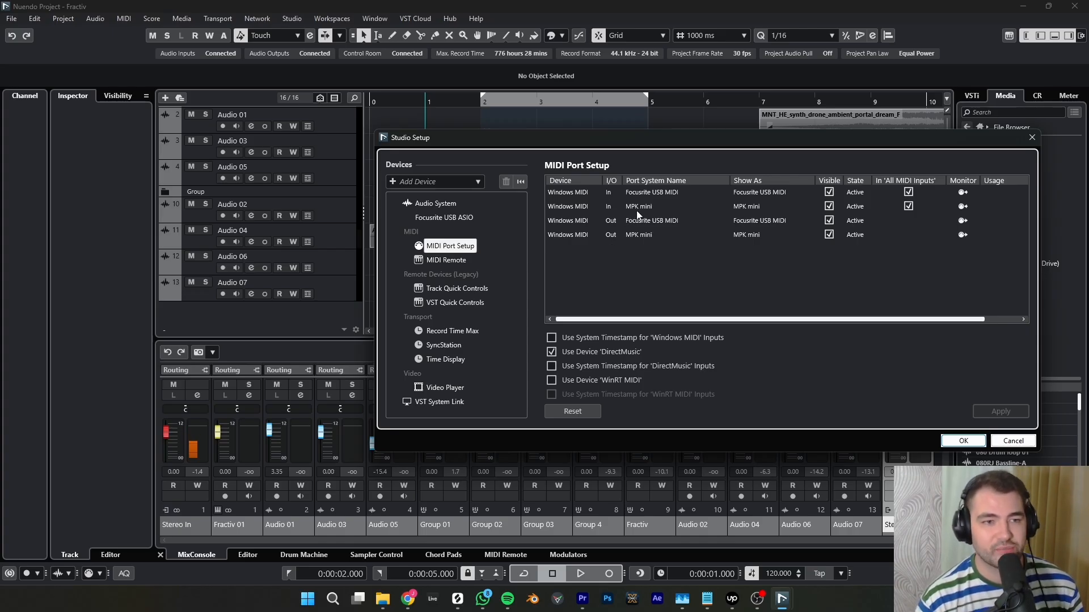
key(Escape)
- Start adding a MIDI Remote controller surface with vendor Akai and a custom model entry, and return to the controller overview
click(505, 555)
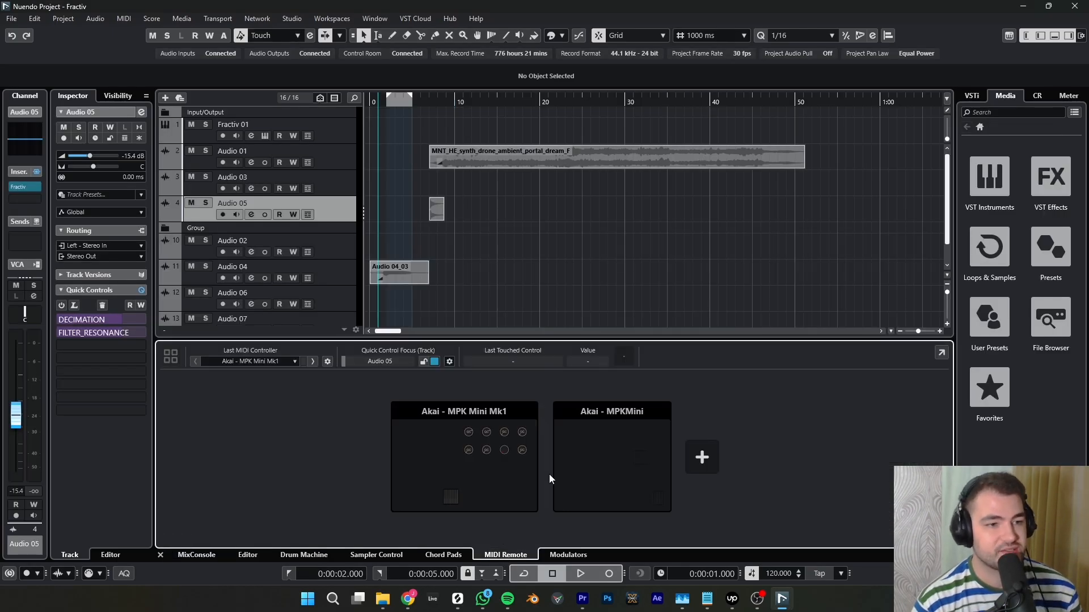
click(701, 458)
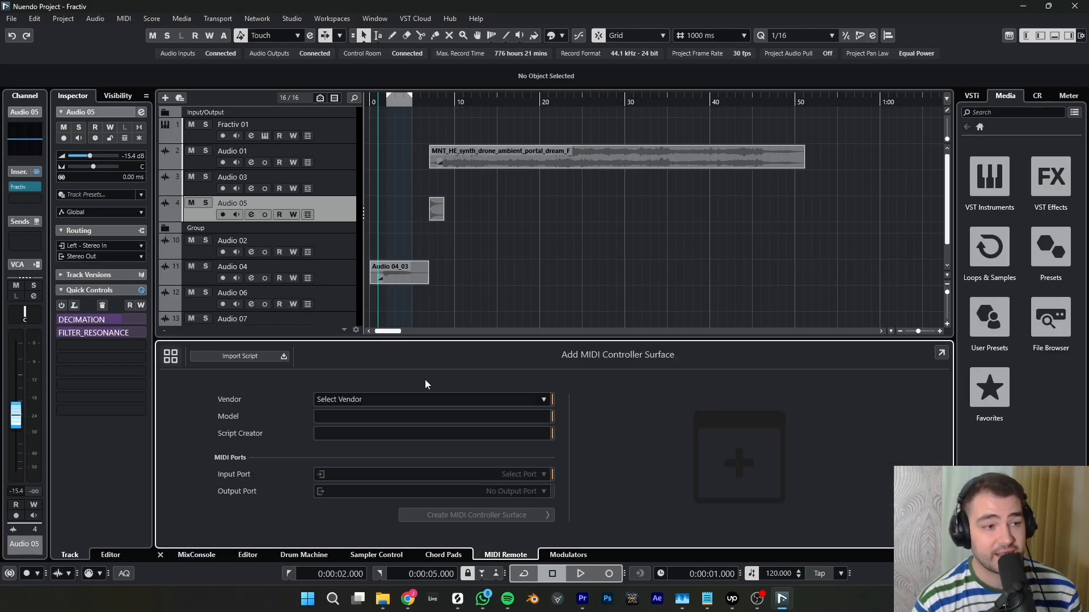
click(408, 401)
scroll(380, 476, down, 4)
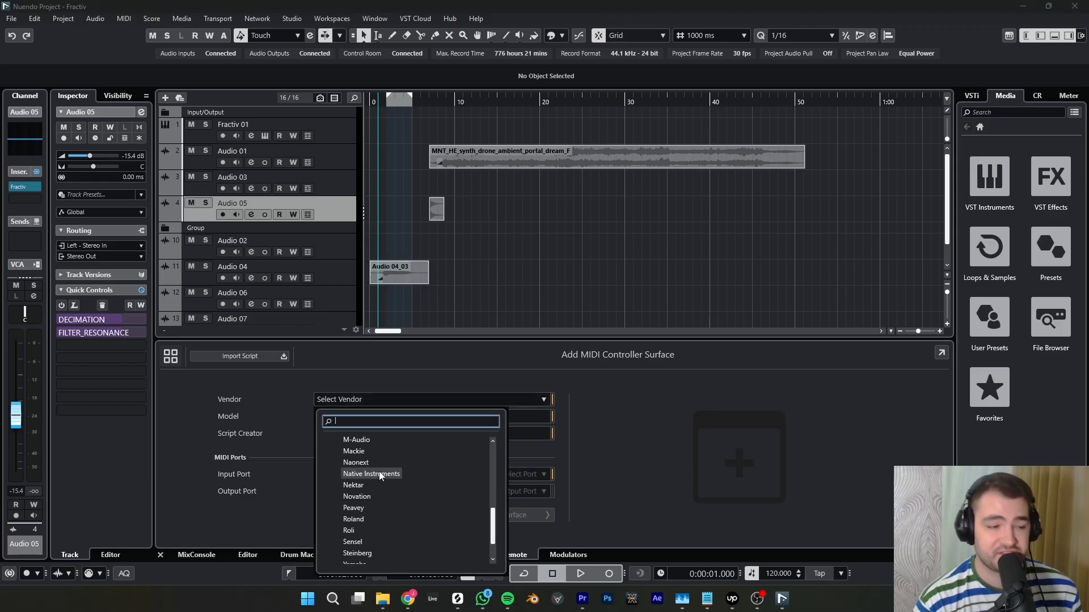
scroll(380, 476, down, 2)
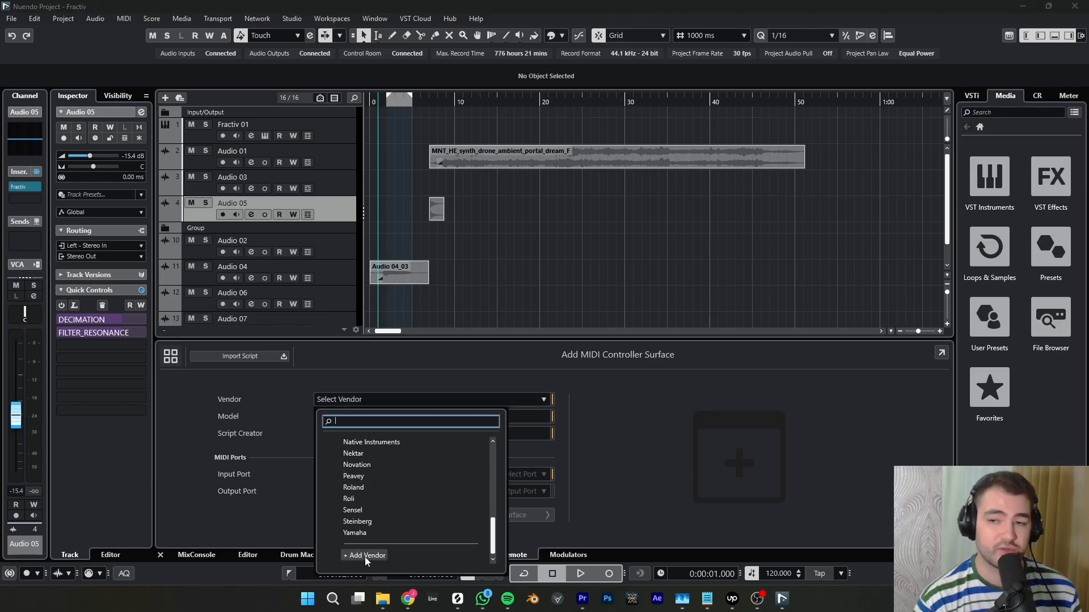
scroll(346, 465, up, 6)
click(344, 462)
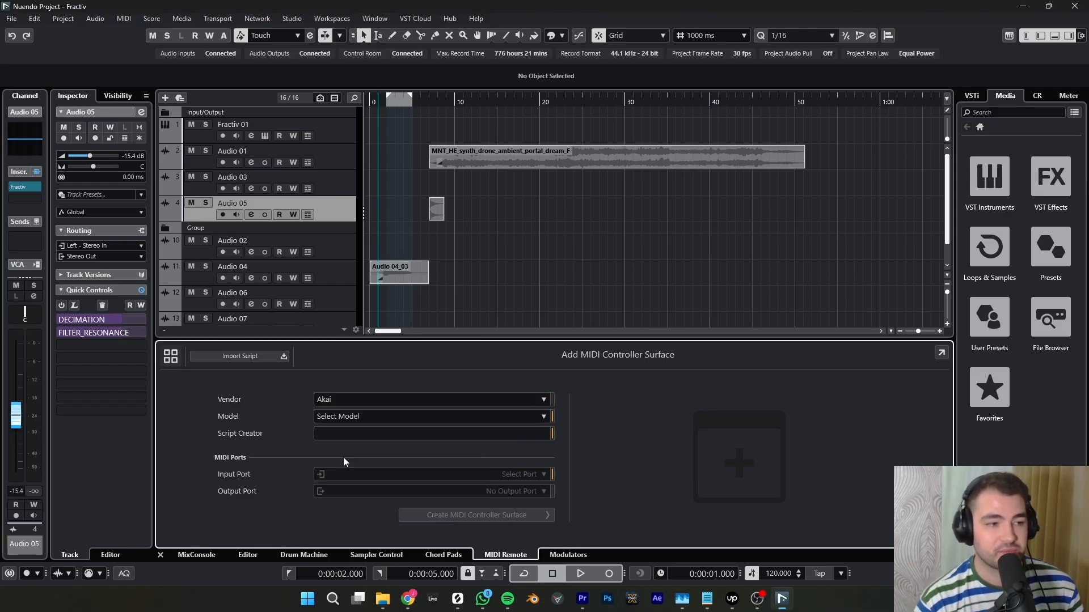
click(366, 416)
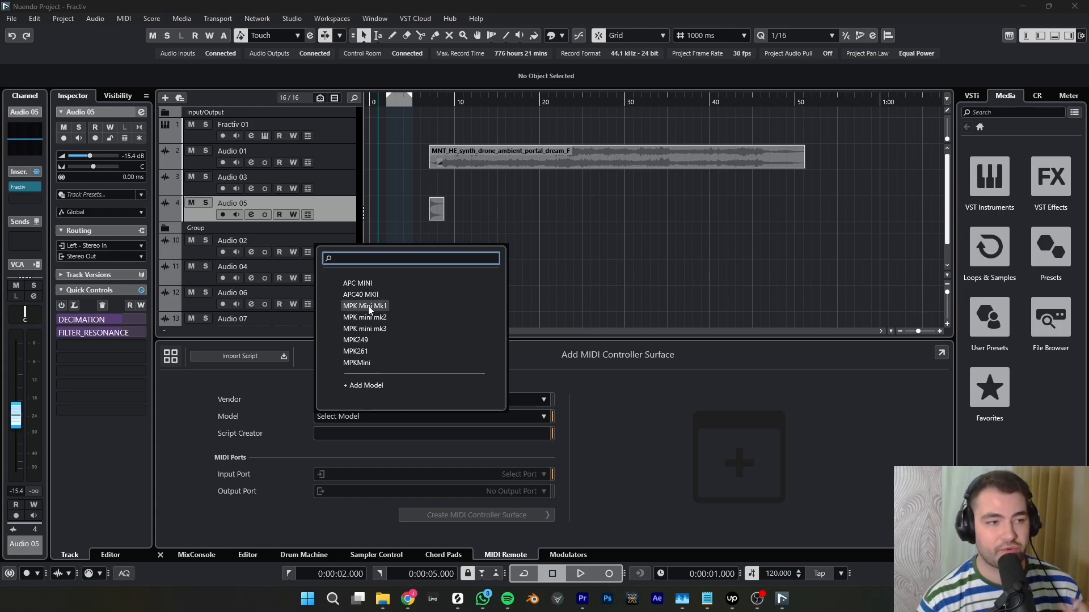
click(365, 386)
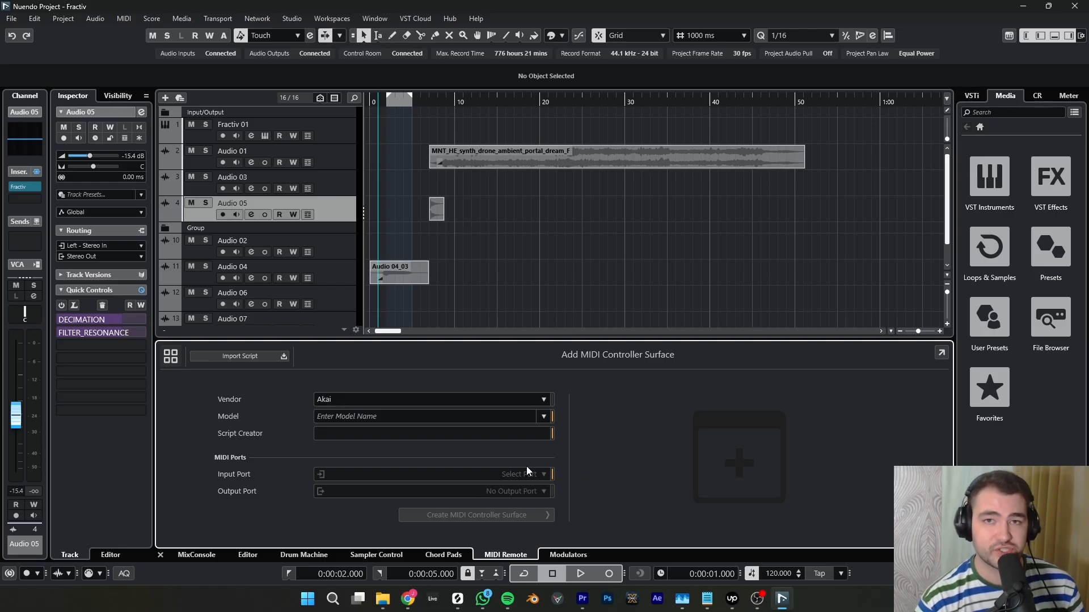
click(170, 356)
- Open the Akai MPK Mini Mk1 surface for editing and enlarge the MIDI Remote editor area
click(527, 316)
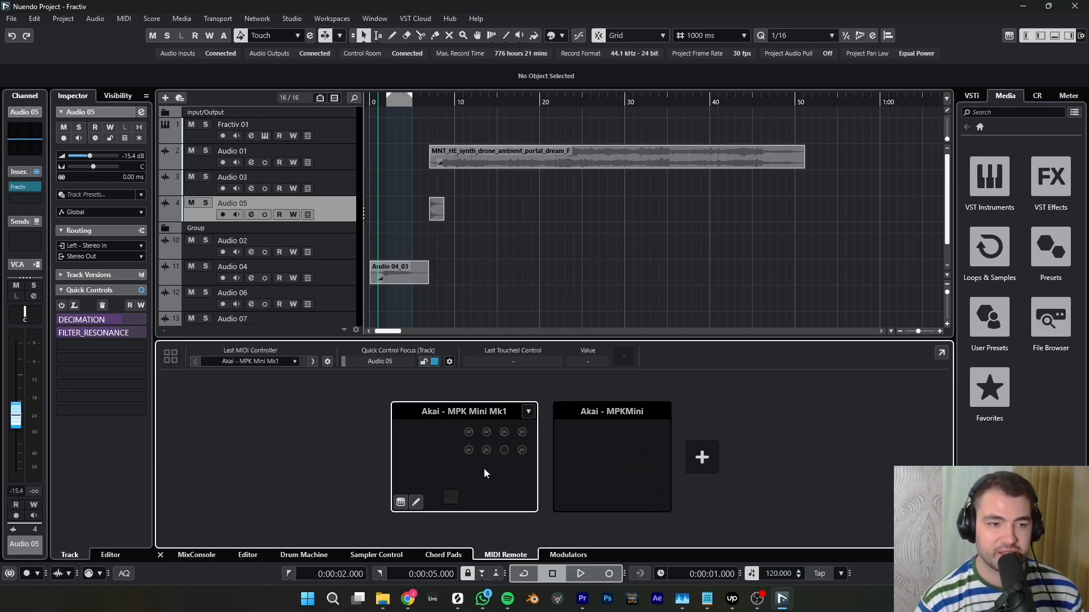
click(416, 502)
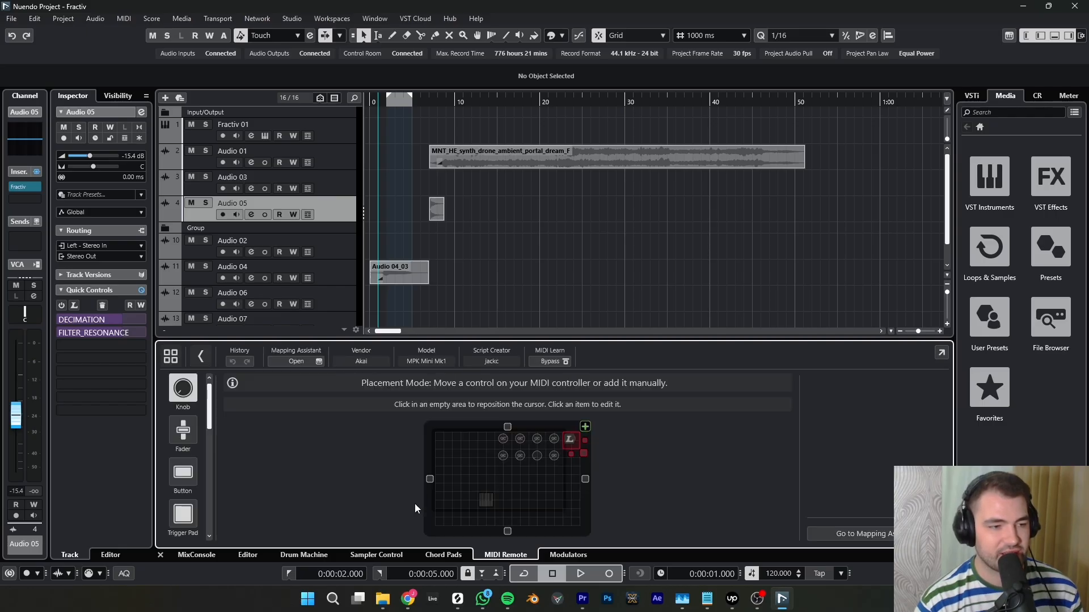
drag(724, 340, 723, 220)
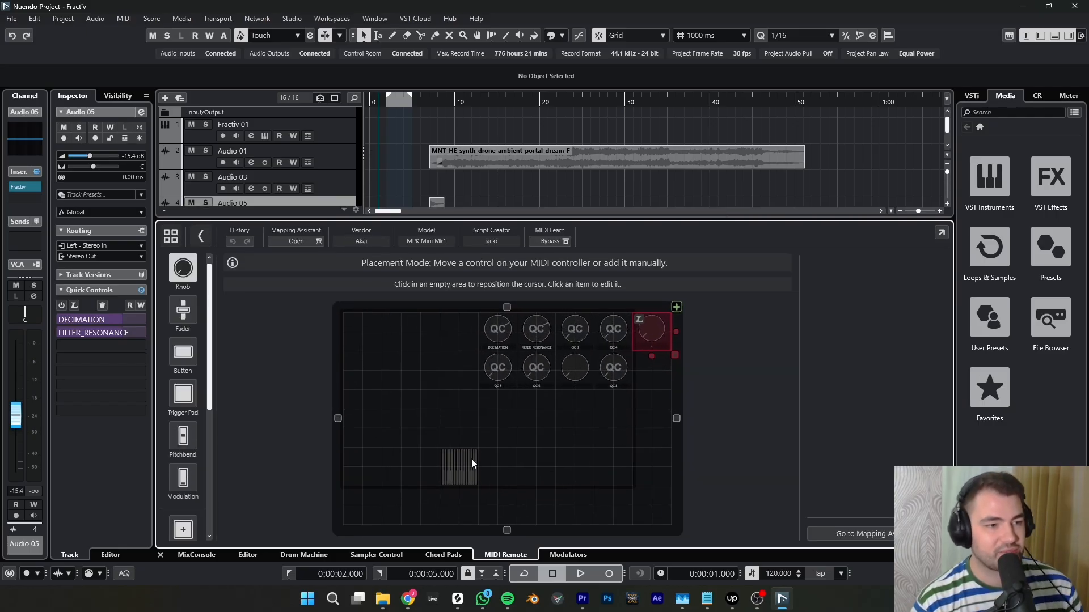
- Inspect the properties of the DECIMATION knob and the piano keys on the MPK Mini Mk1 surface
click(498, 329)
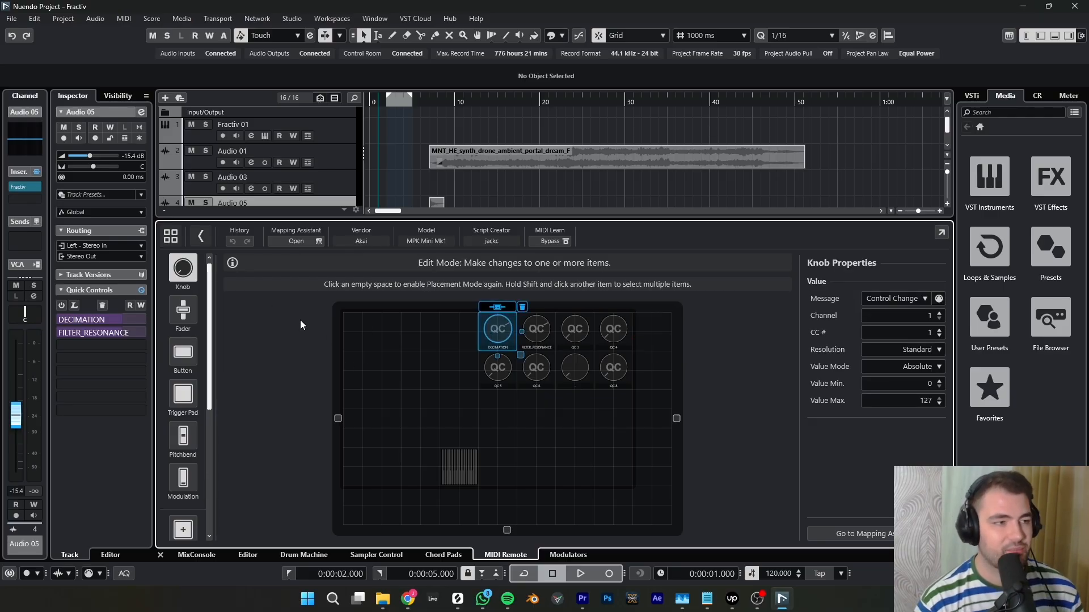
click(358, 329)
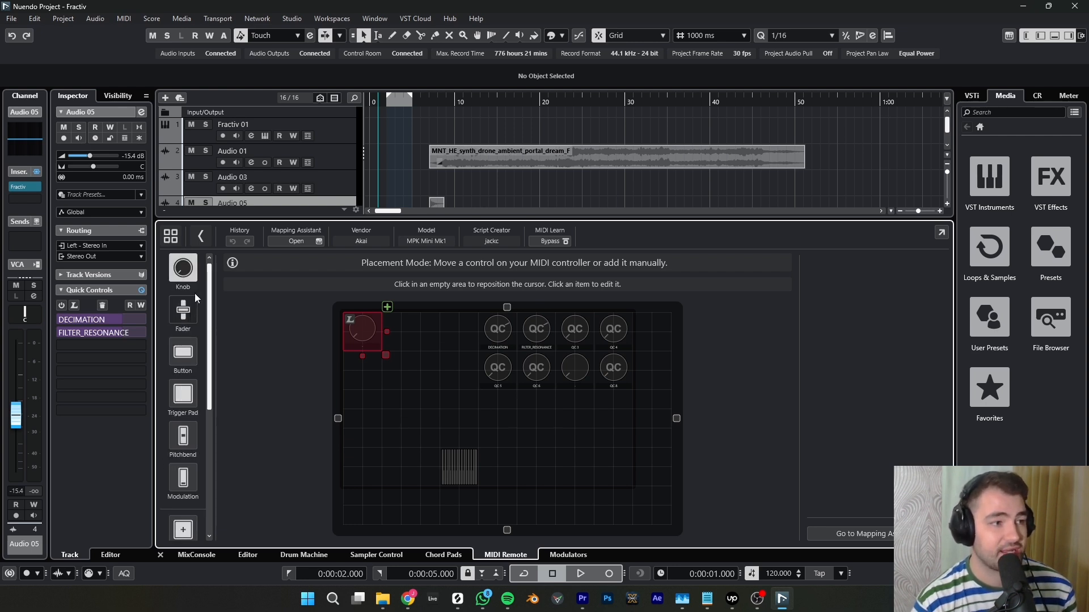
click(500, 333)
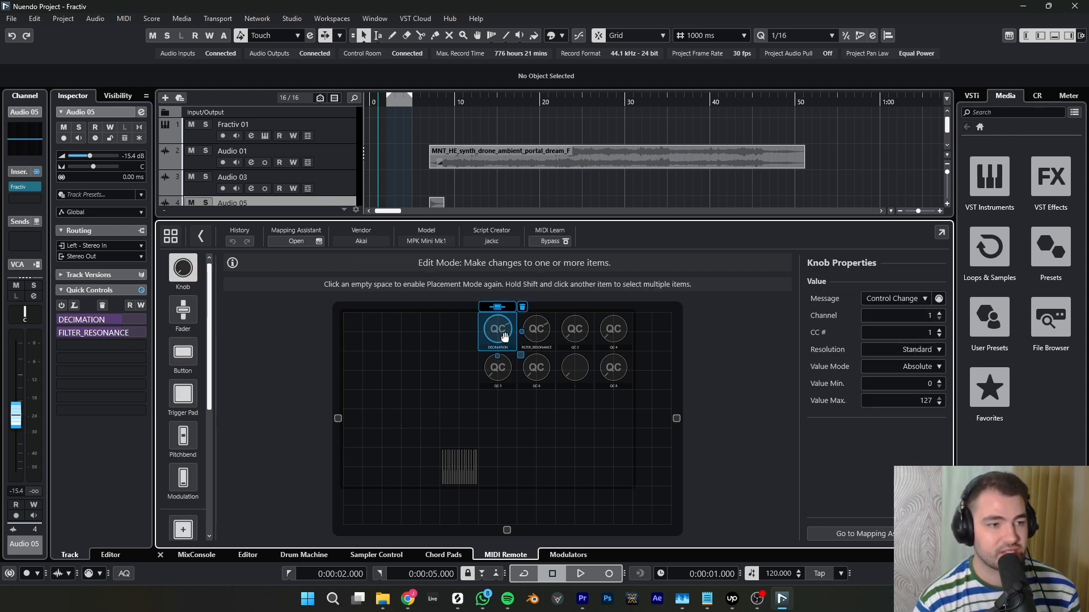
click(453, 464)
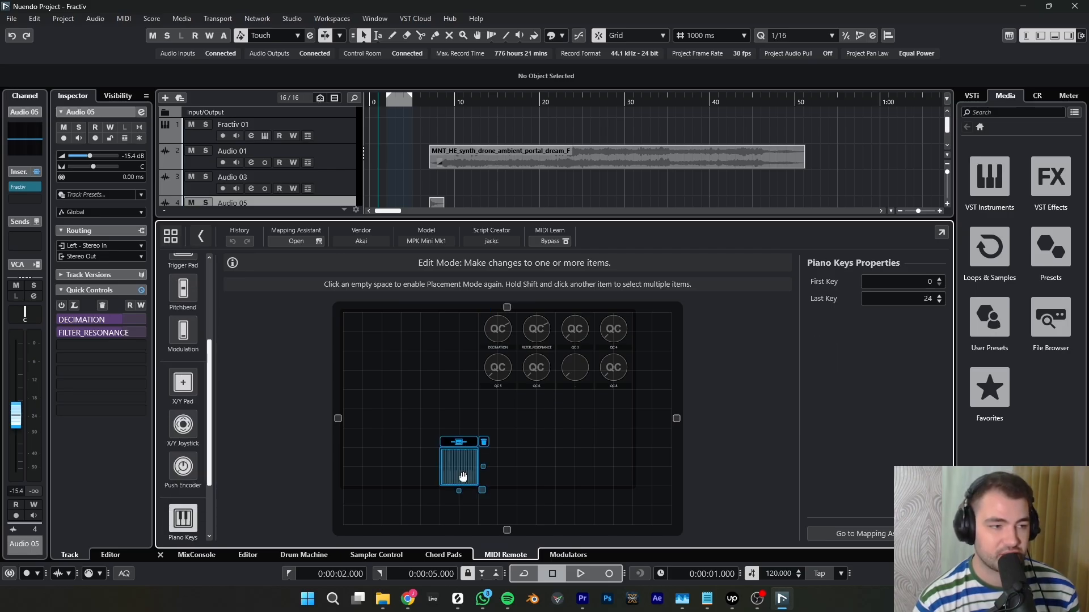
- Place a knob and a trigger pad in the surface's empty upper-left corner, deleting each one again
click(359, 326)
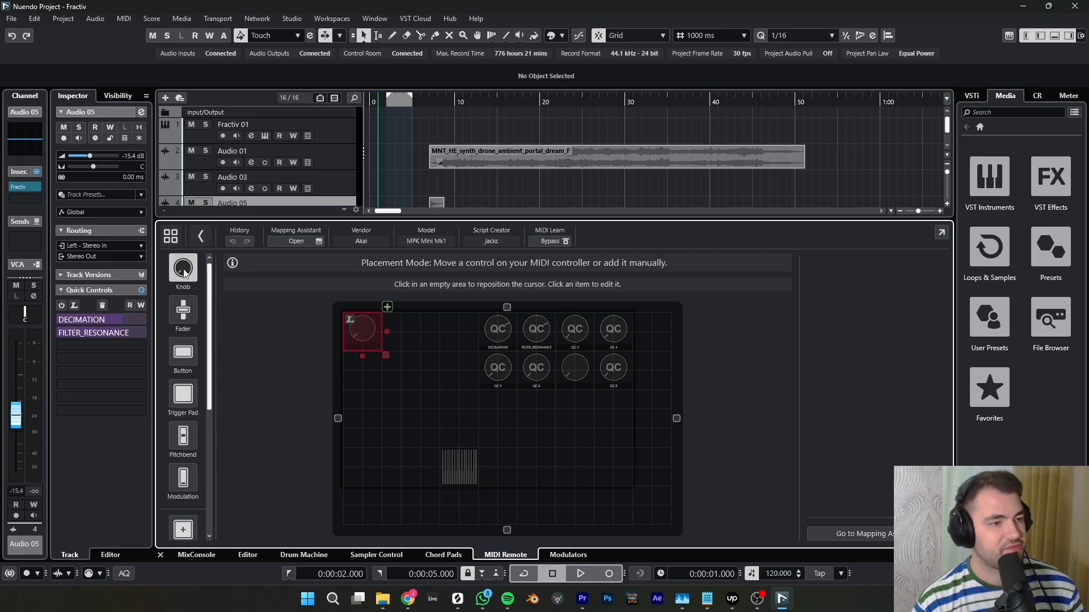
click(363, 330)
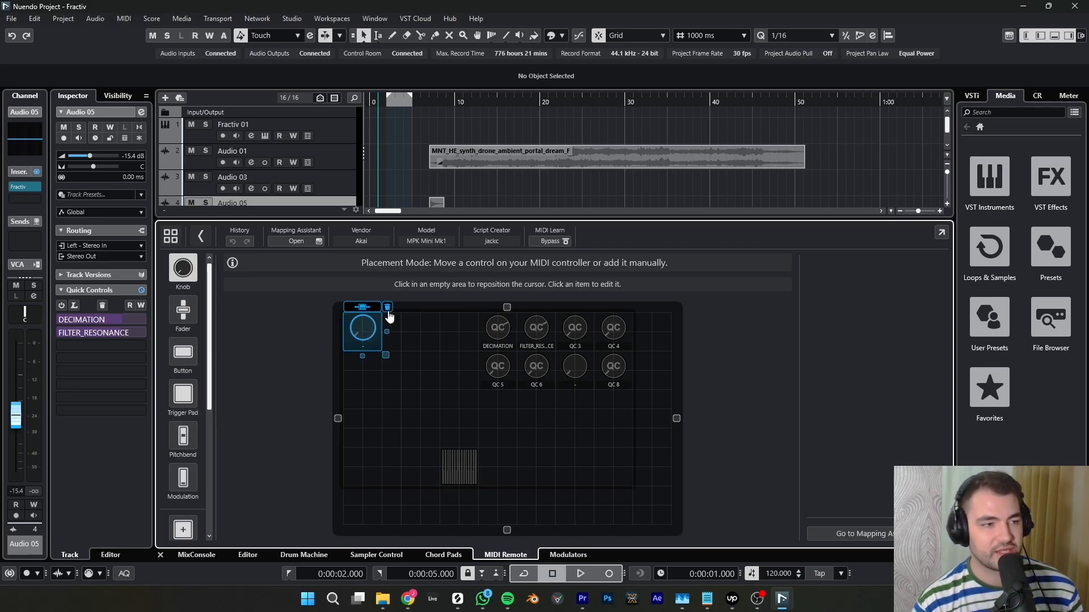
click(389, 314)
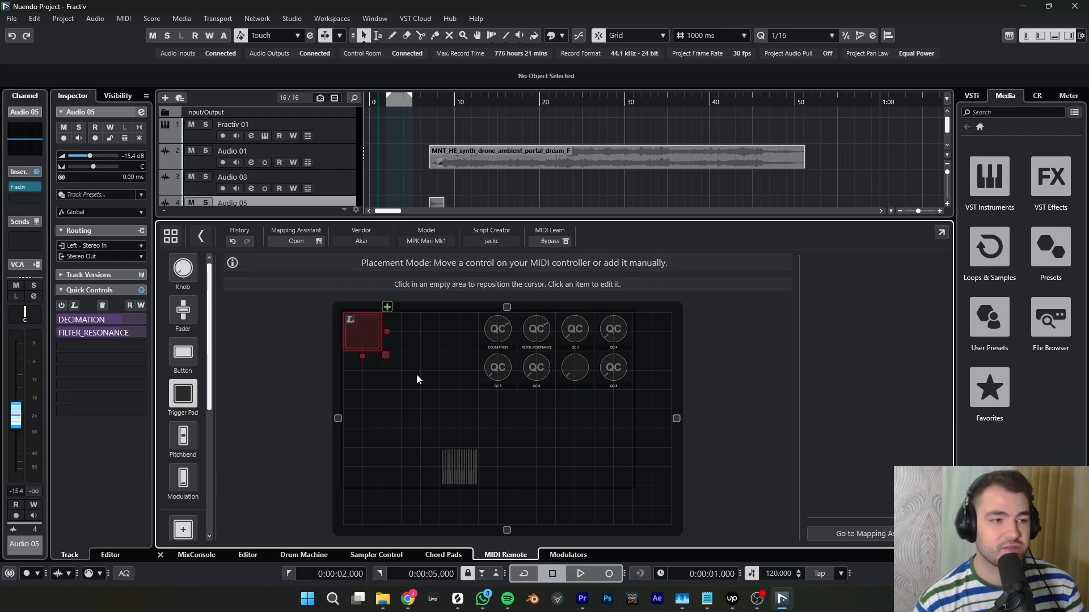
click(387, 307)
click(389, 308)
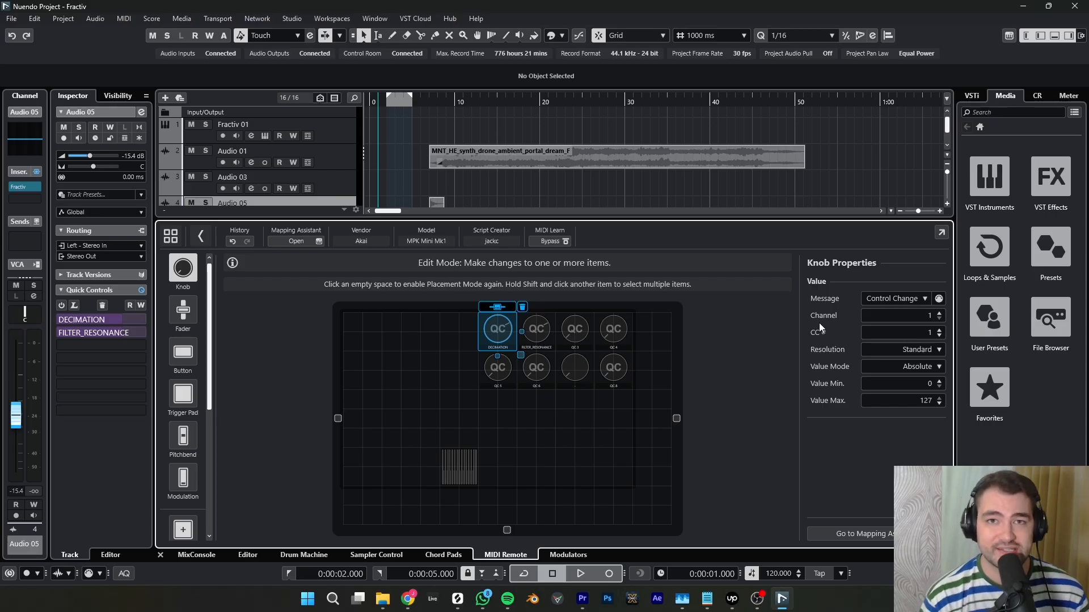
- Check the DECIMATION knob's incoming messages in the MIDI Monitor, and review the properties of the other three top-row knobs
click(938, 299)
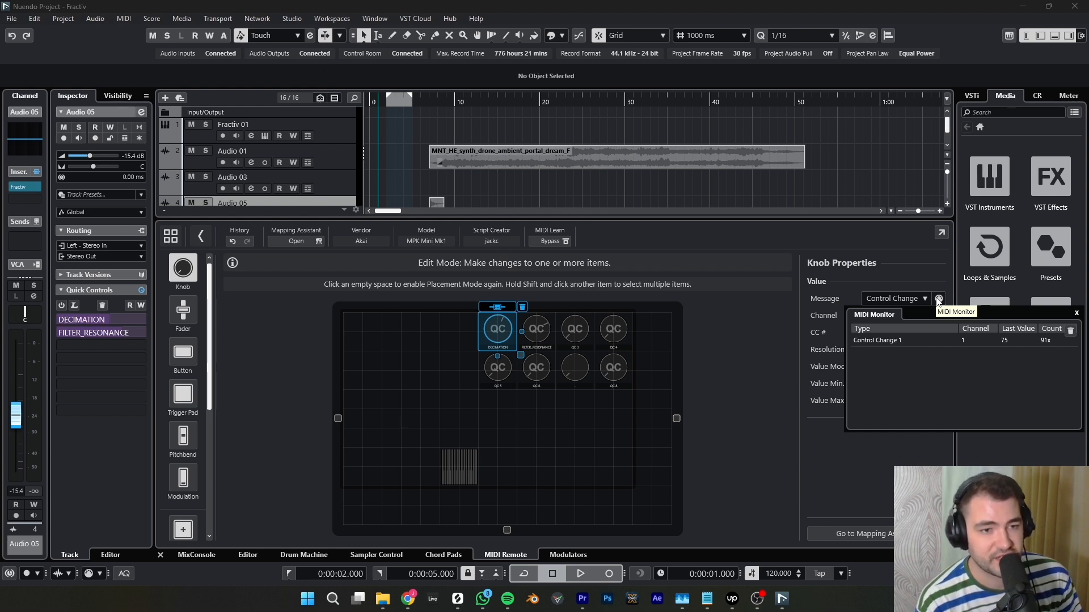
click(938, 299)
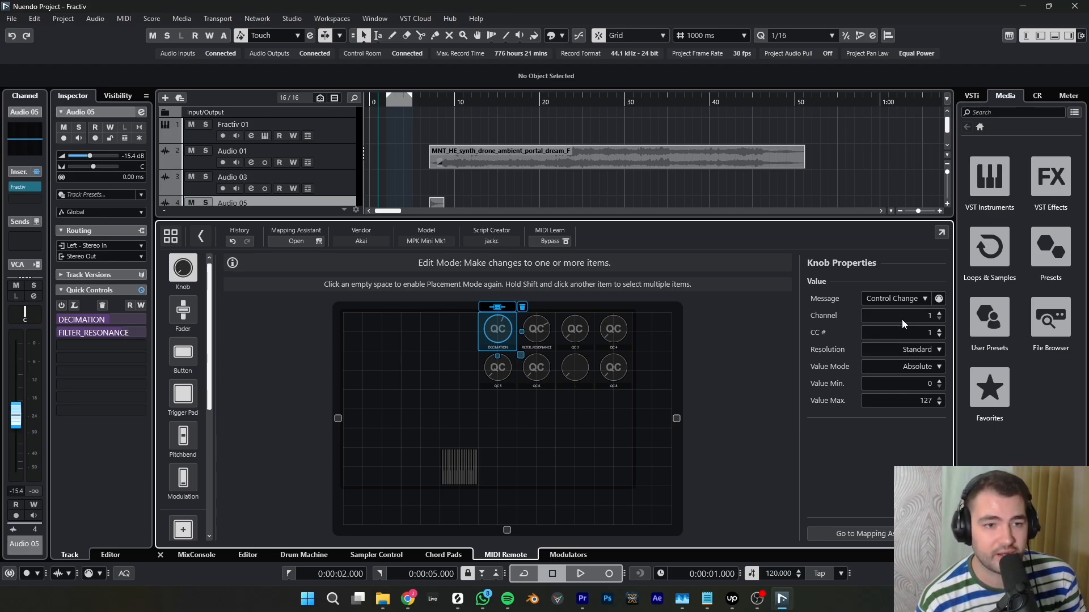
click(553, 339)
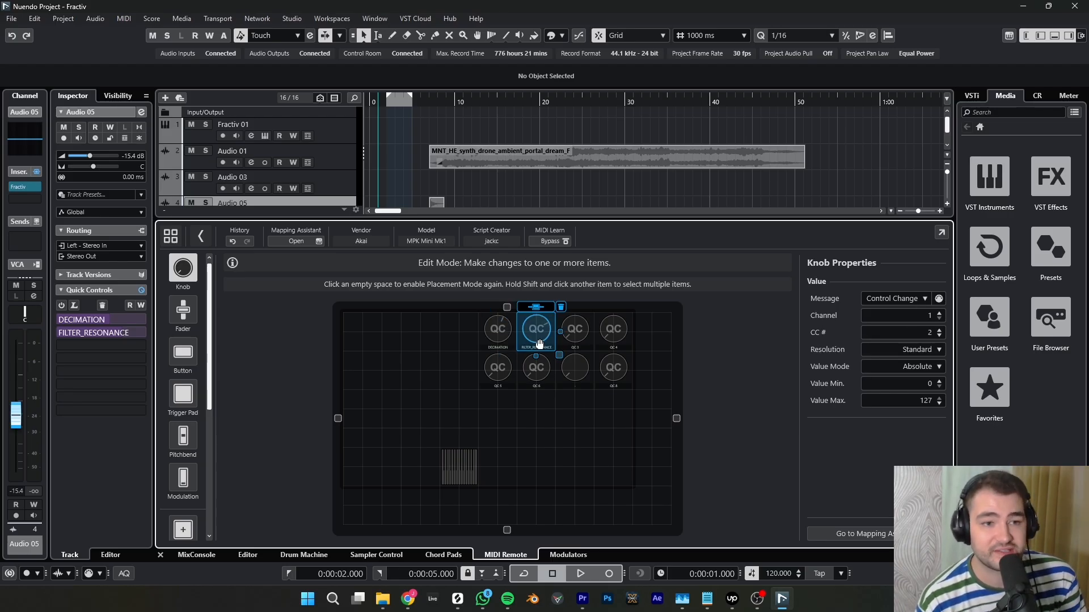
click(576, 335)
click(605, 332)
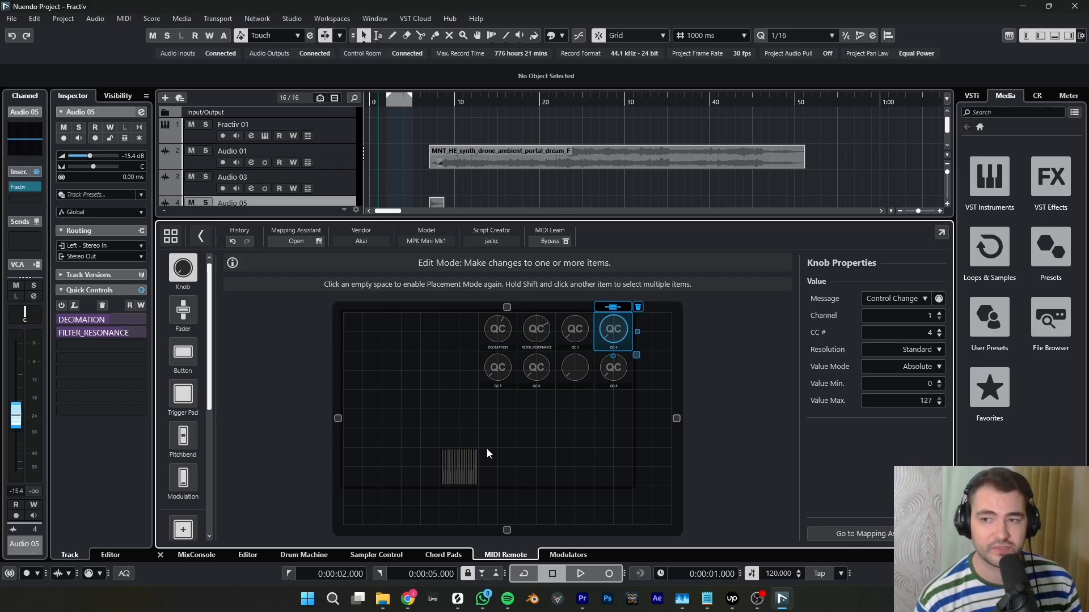
- In the Mapping Assistant, look up QC 1 among the selected track's Quick Controls functions for the DECIMATION knob, and close the assistant
click(828, 535)
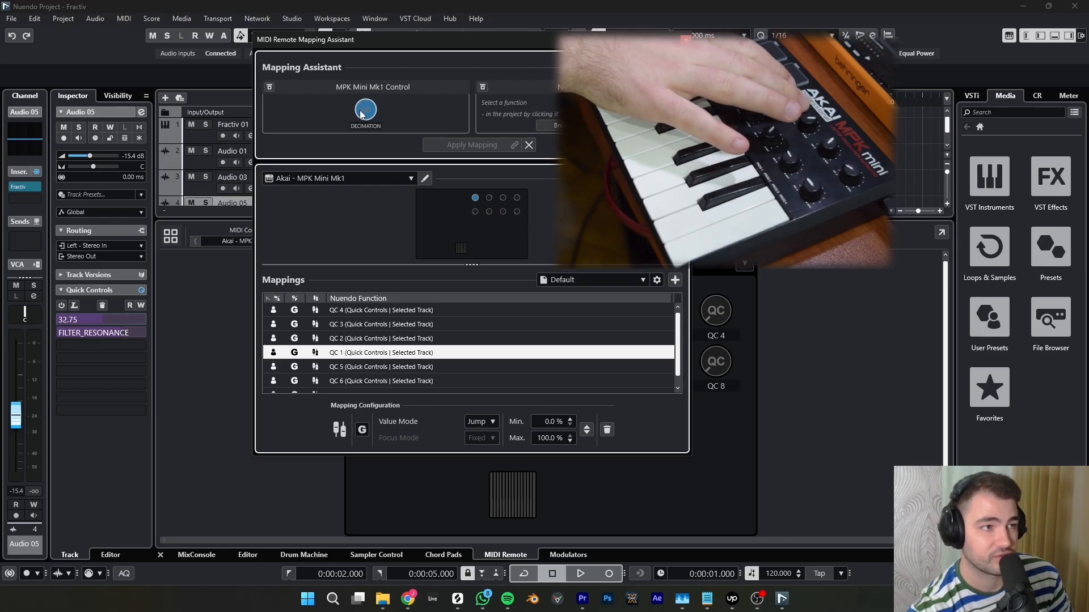
click(580, 128)
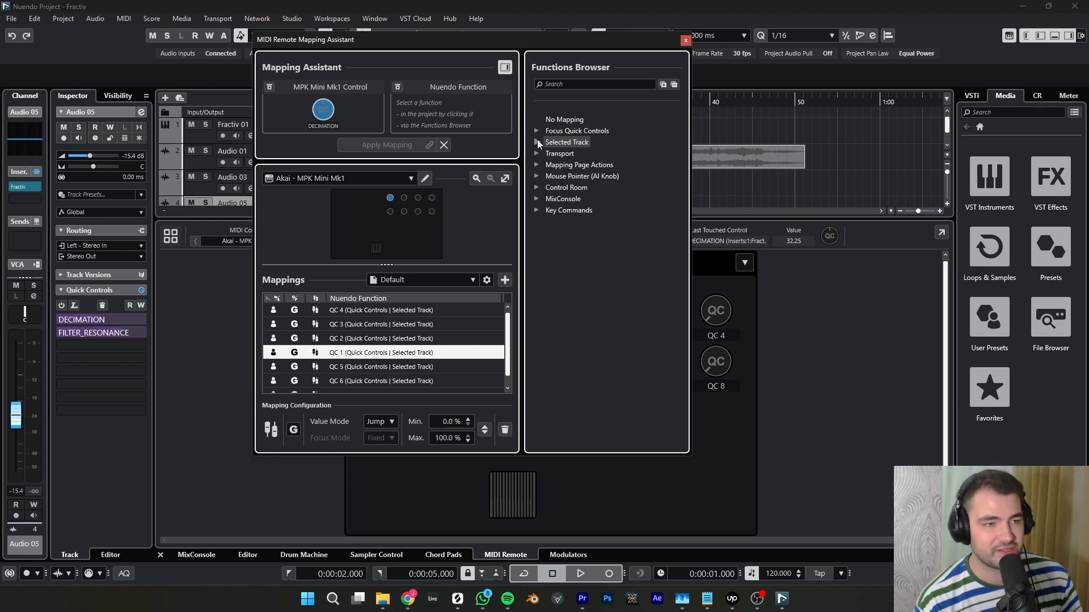
click(537, 142)
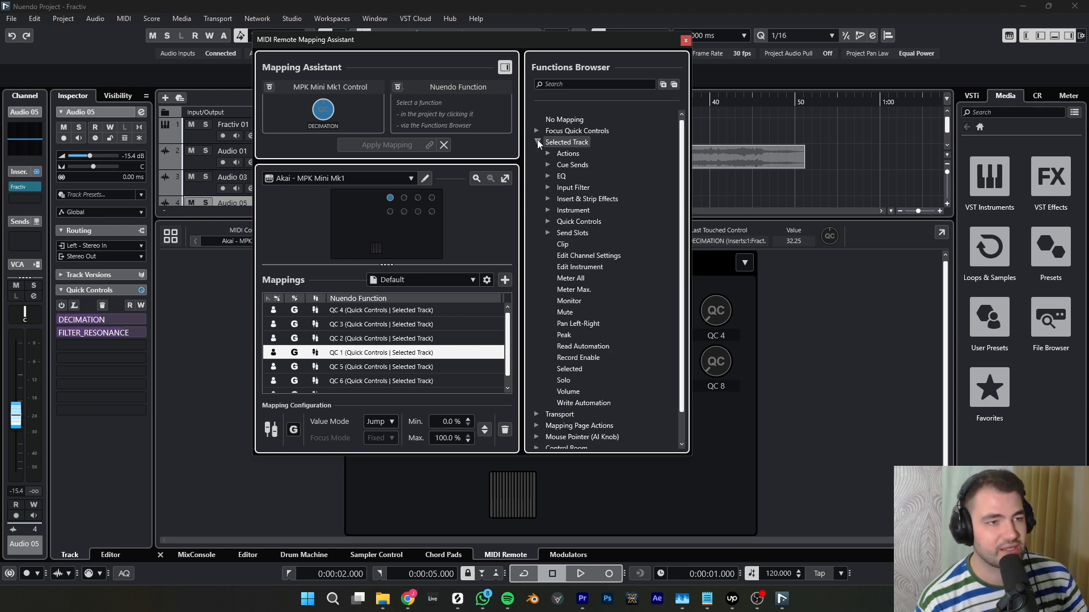
click(548, 222)
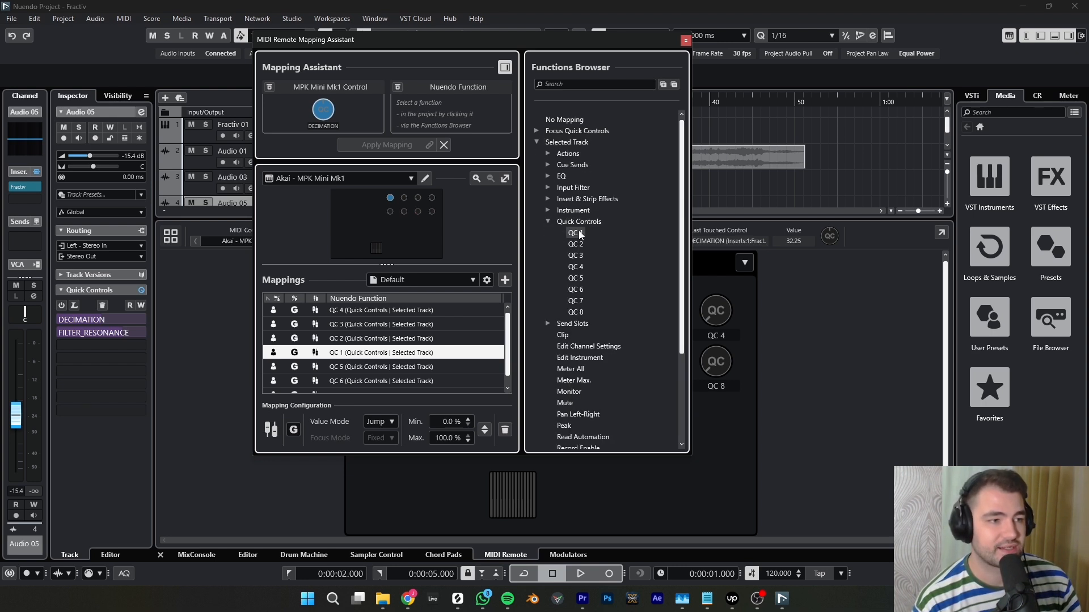
click(579, 233)
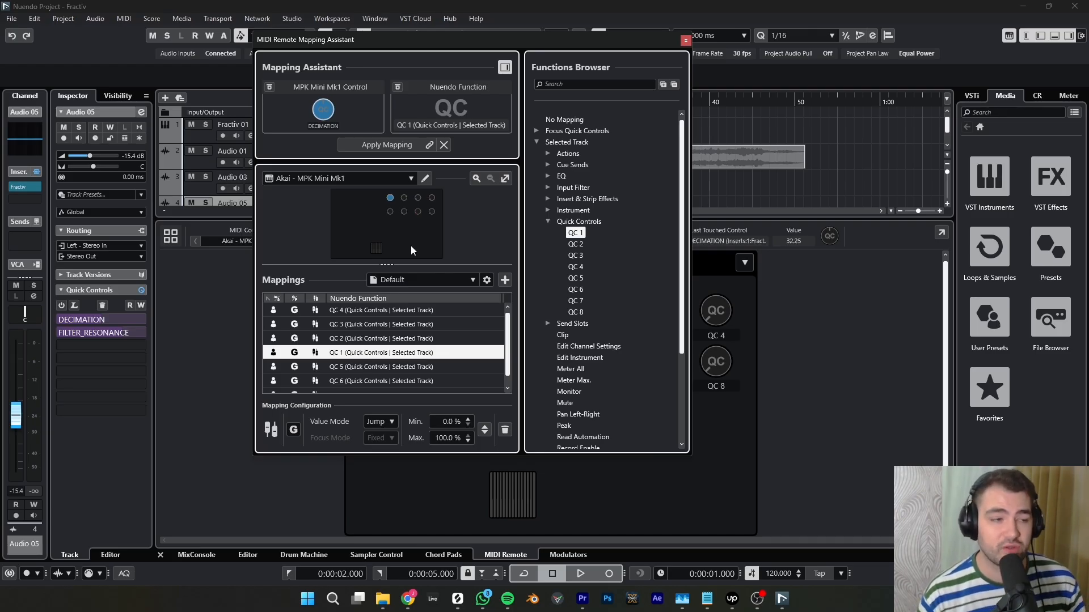
click(686, 41)
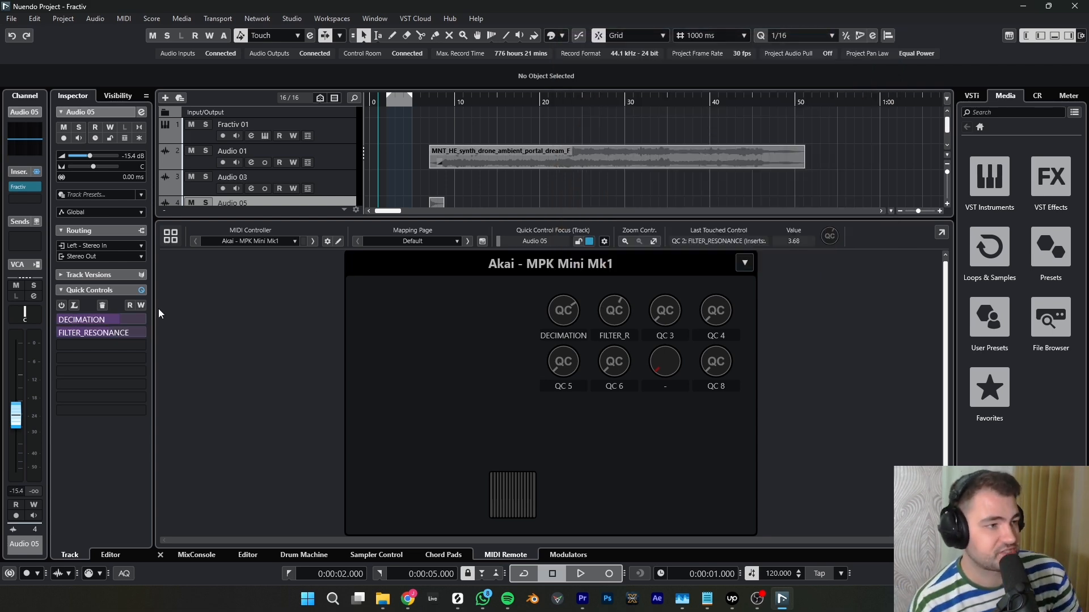
- Check the Slice page of Fractiv on Audio 05, and review the options of the track's Quick Controls section
mouse_move(28, 187)
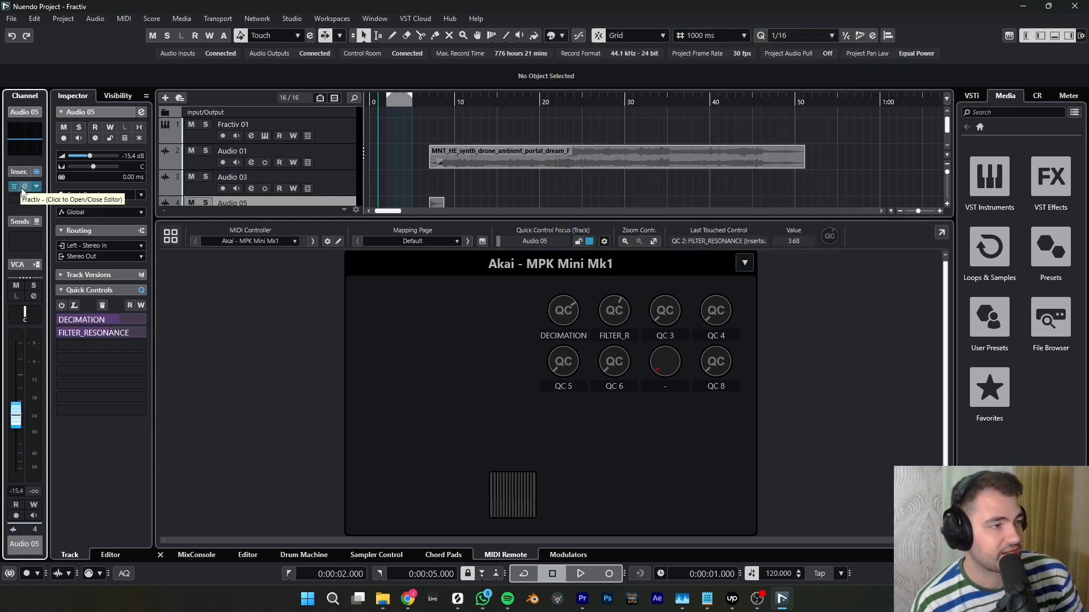
click(25, 188)
click(556, 313)
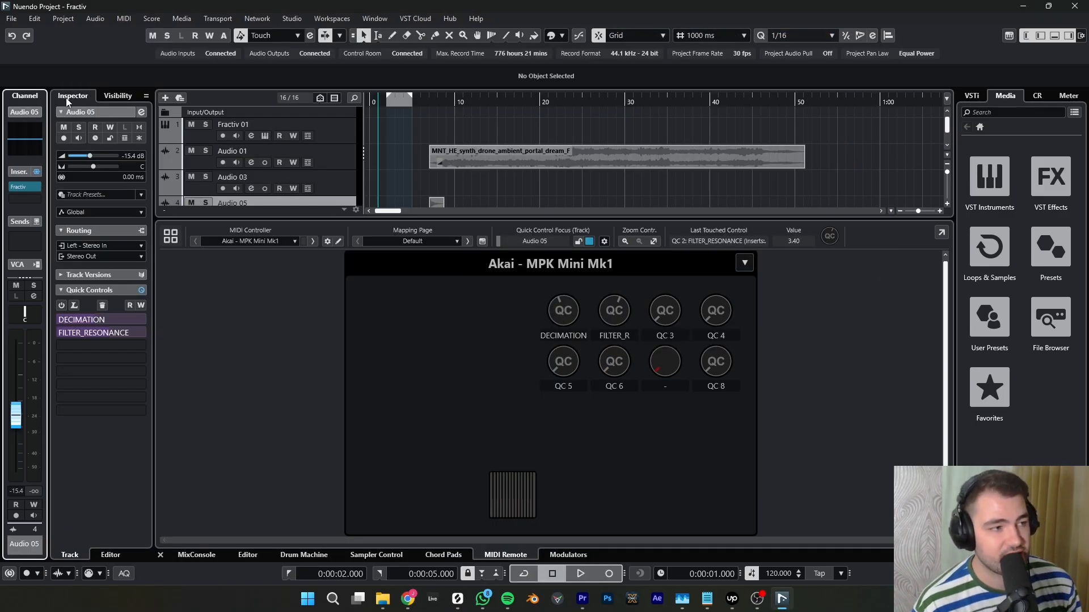
click(1040, 36)
click(1040, 36)
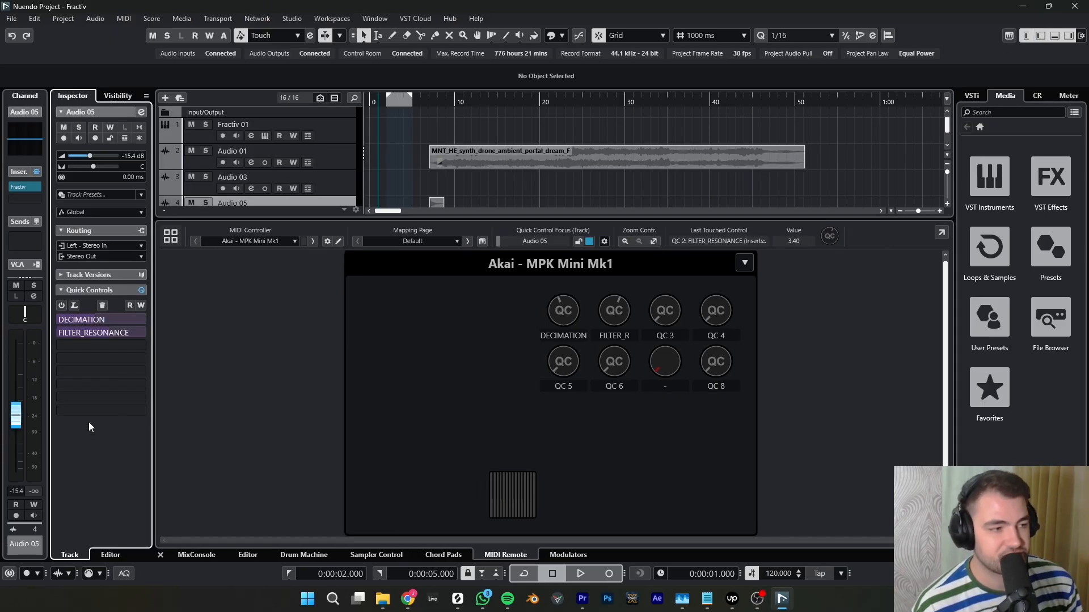
right_click(92, 291)
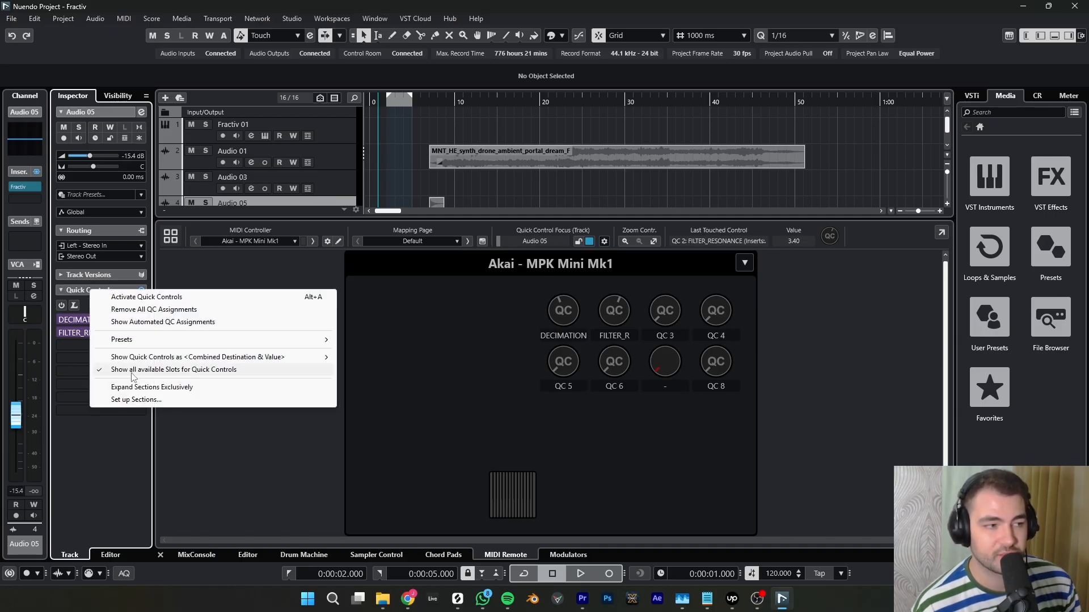
click(113, 485)
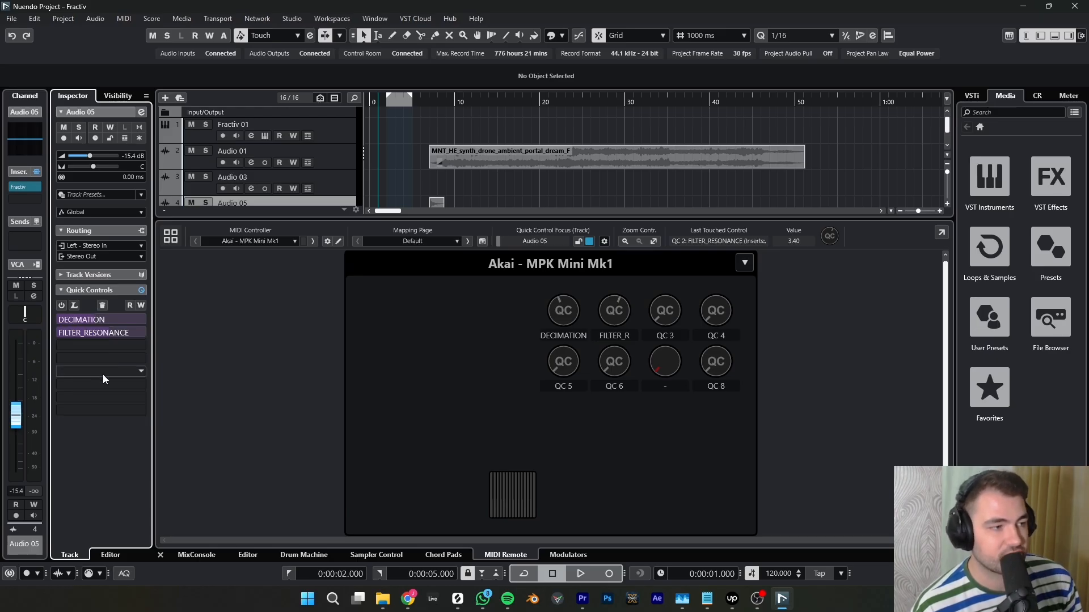
- Assign Fractiv's OUTGAIN parameter from insert 1 to Audio 05's third quick control slot and check it in the Fractiv editor
click(126, 346)
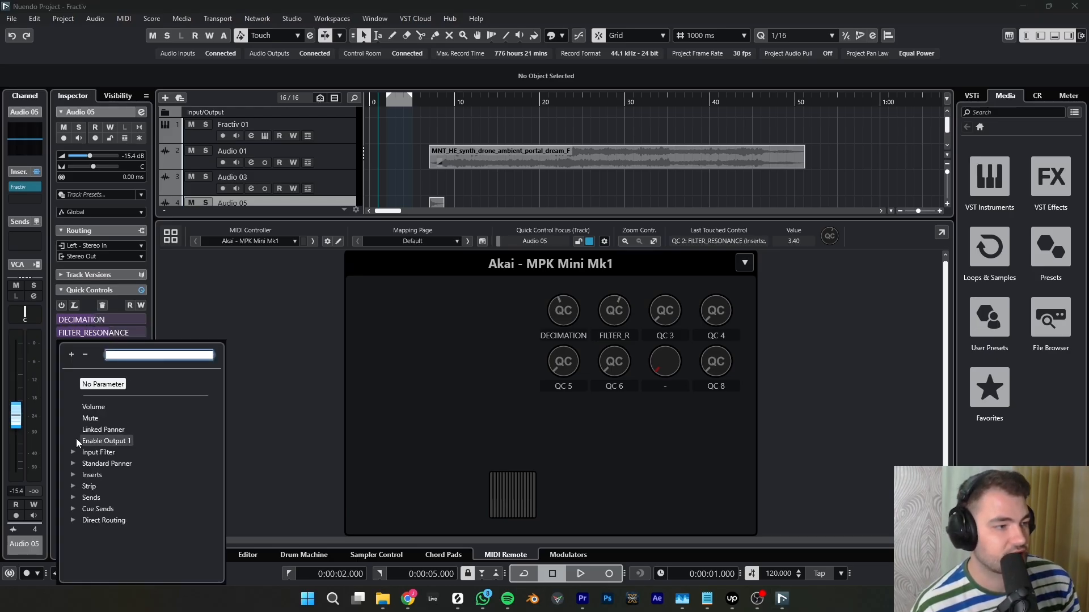
click(72, 474)
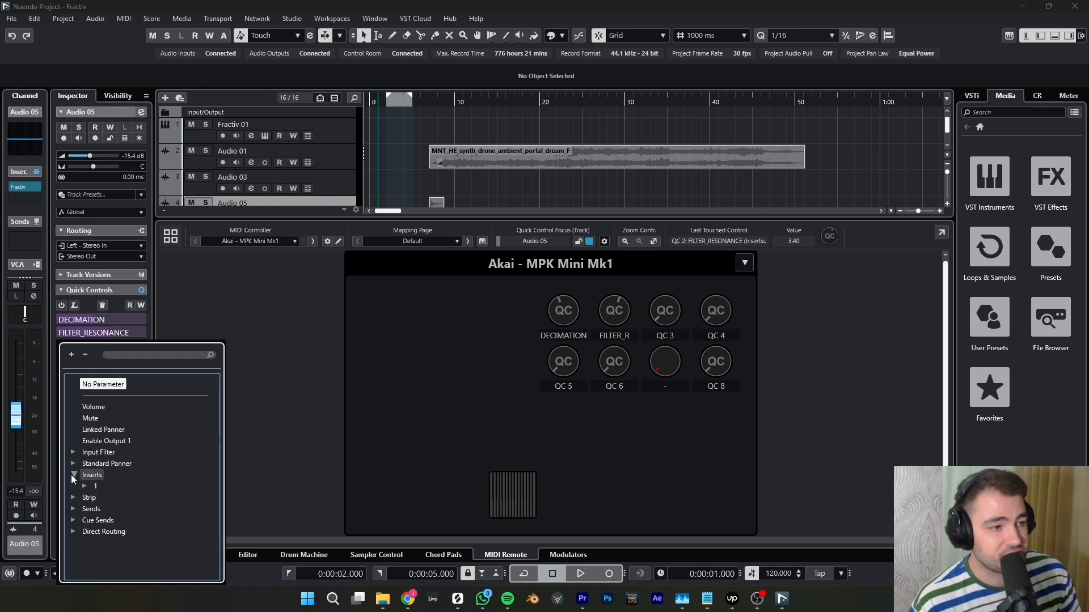
click(86, 485)
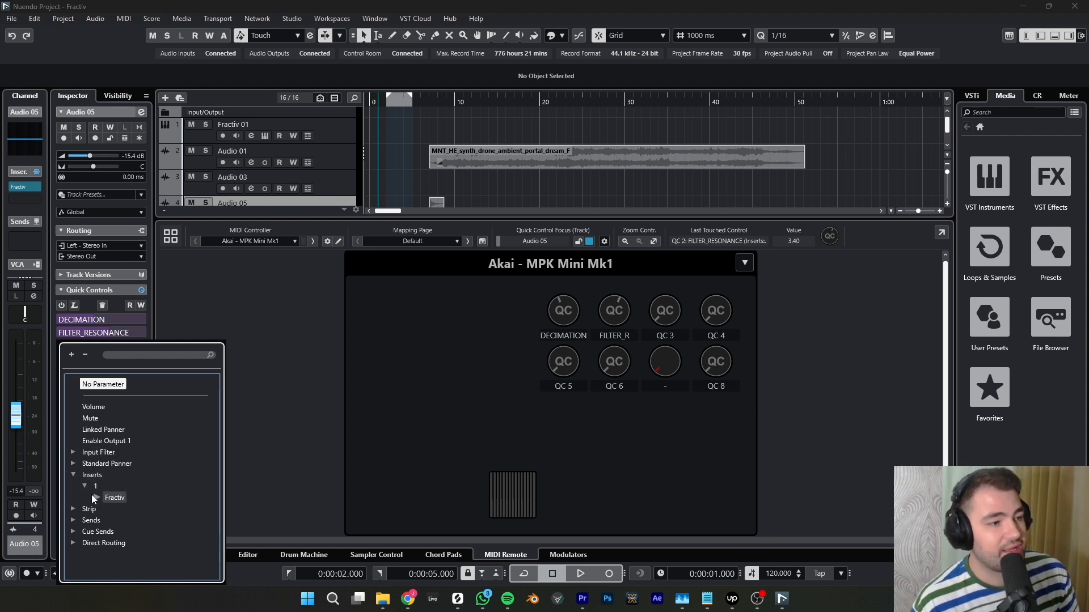
click(95, 498)
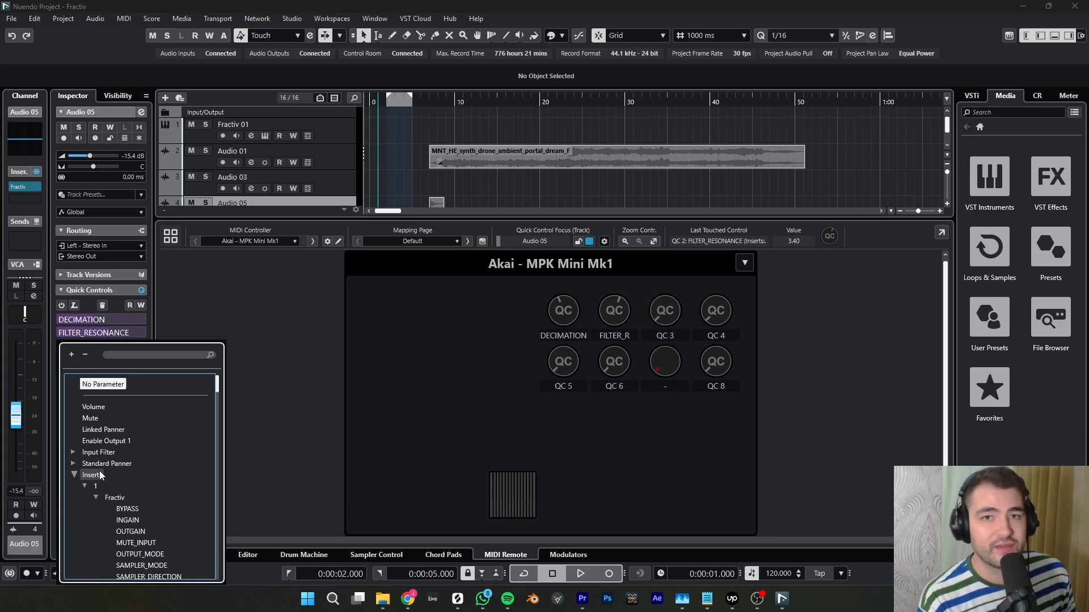
scroll(108, 473, down, 5)
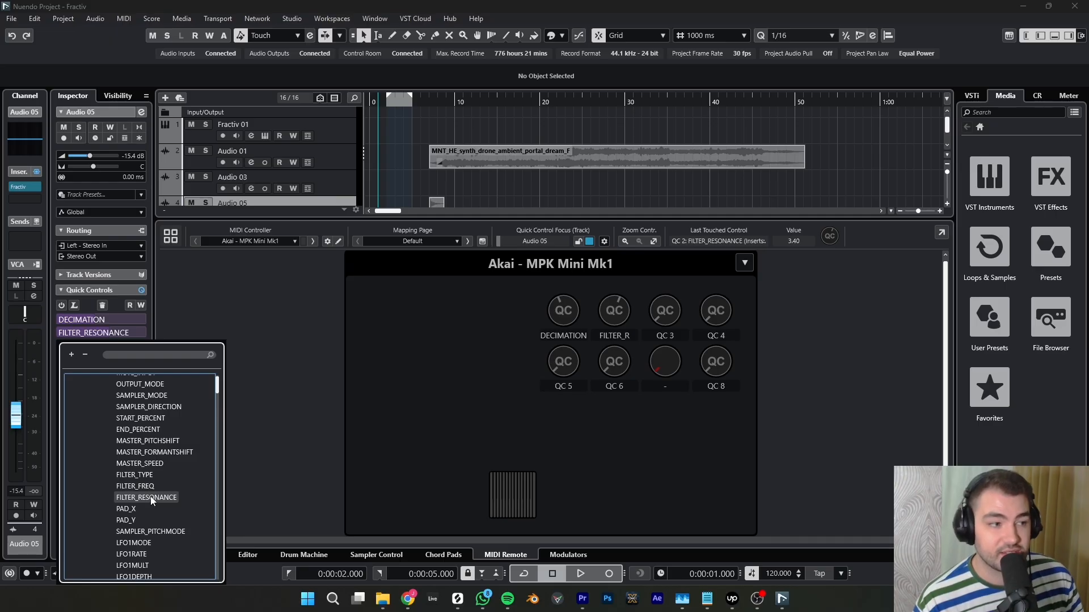
scroll(142, 482, up, 3)
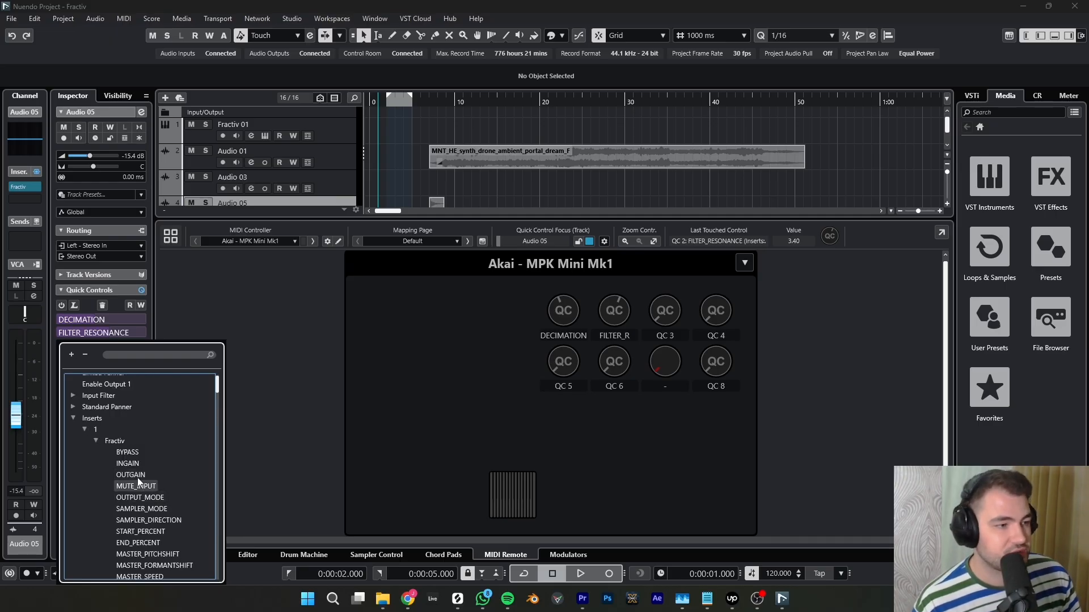
click(137, 474)
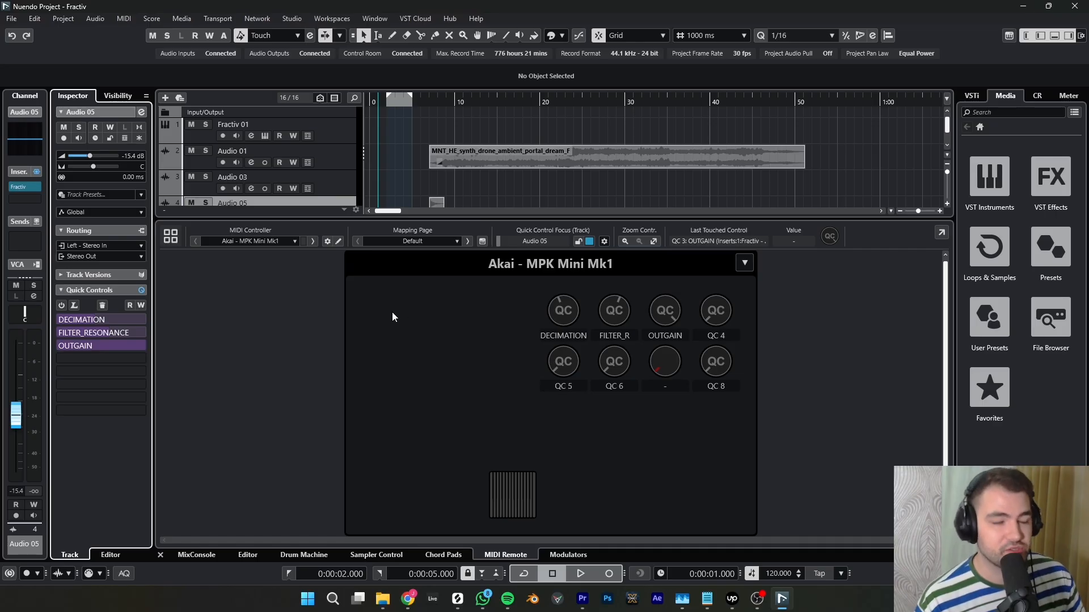
click(25, 187)
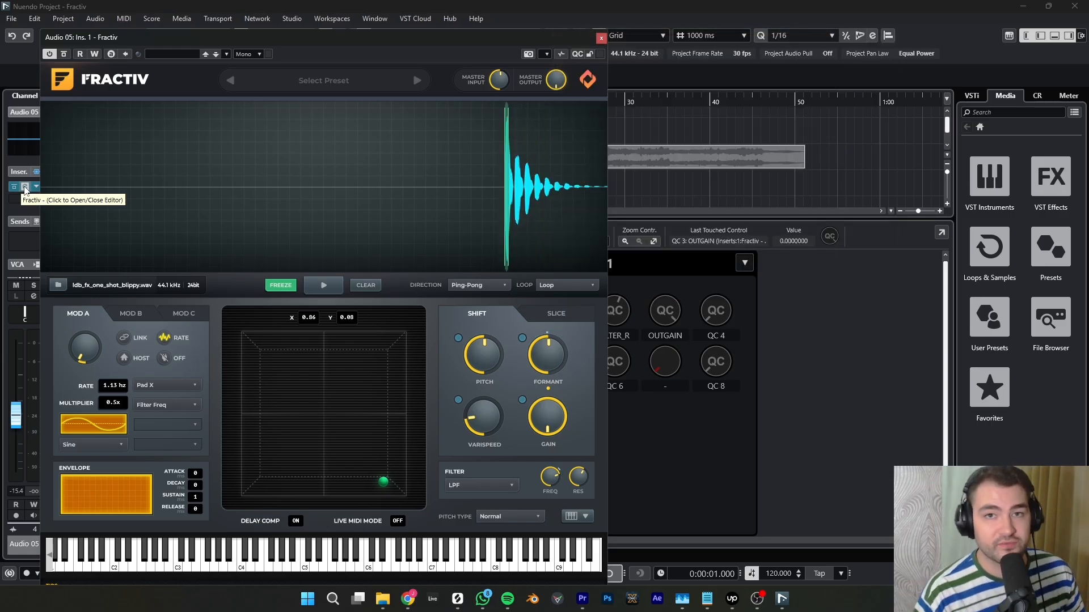
click(24, 187)
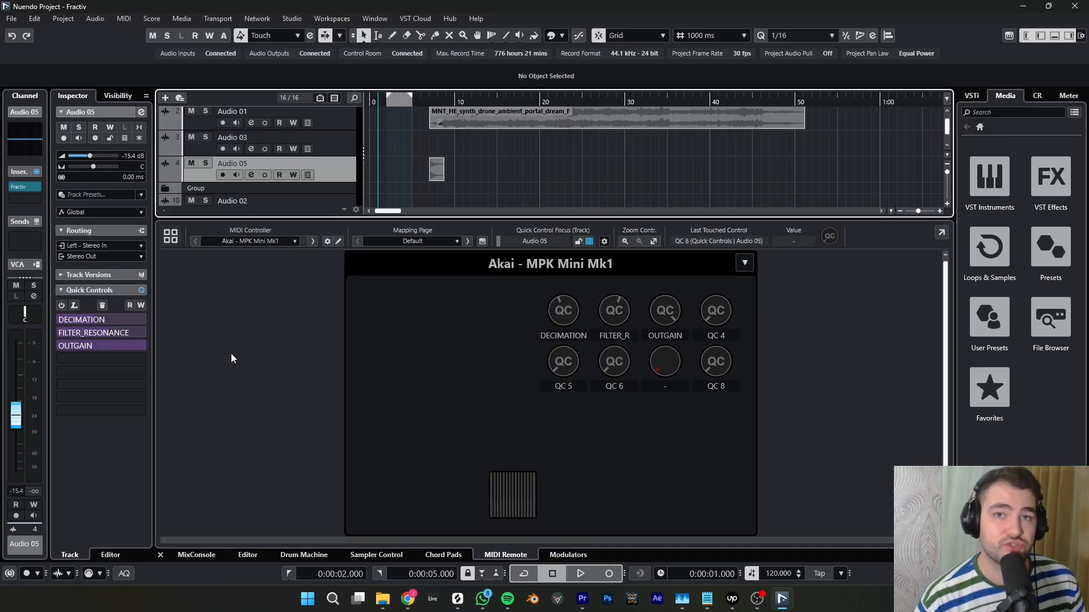
- Select the Fractiv 01 track, open its Fractiv editor to check the filter frequency and resonance quick controls, and record-enable the track
scroll(402, 153, up, 1)
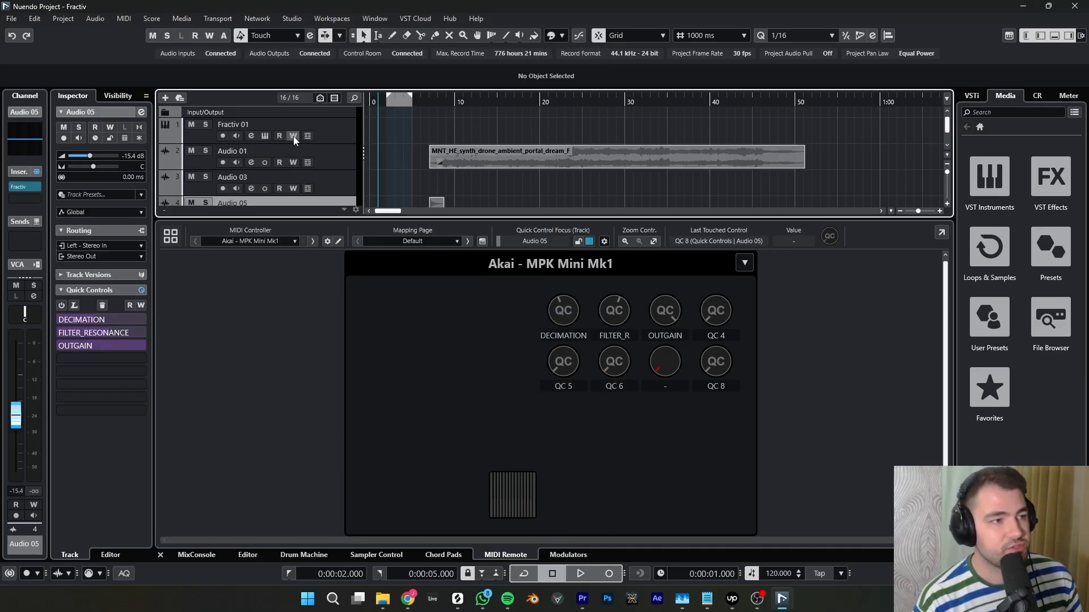
click(318, 117)
click(325, 132)
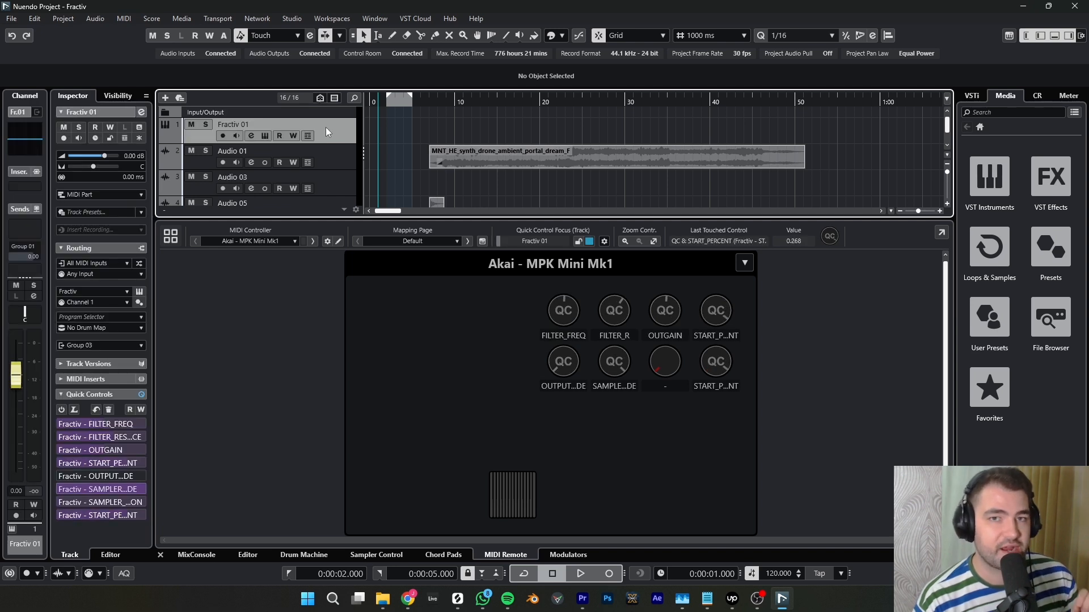
click(265, 136)
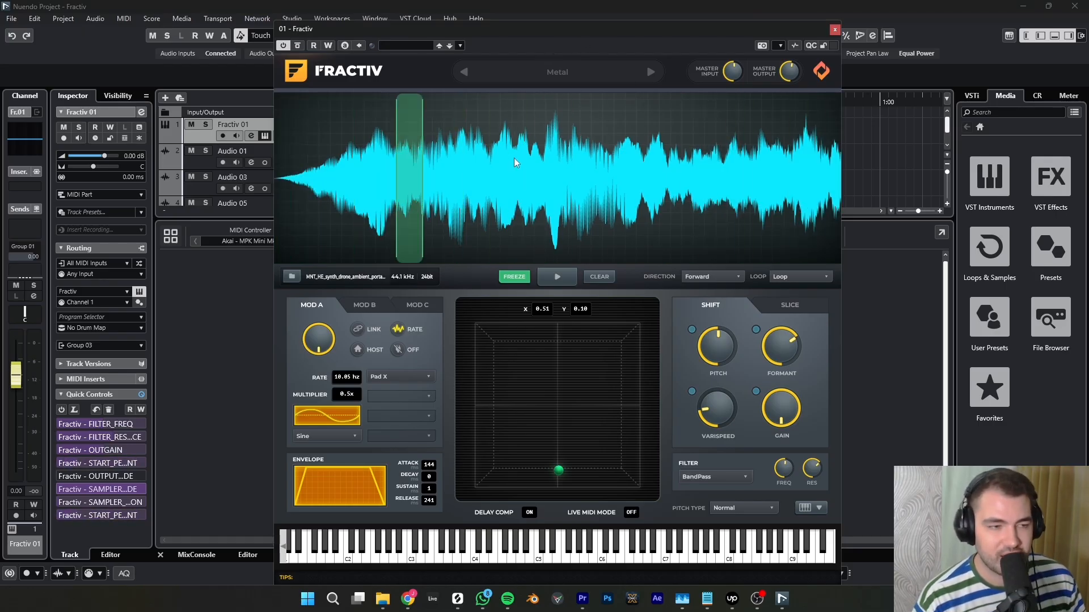
click(120, 425)
click(119, 438)
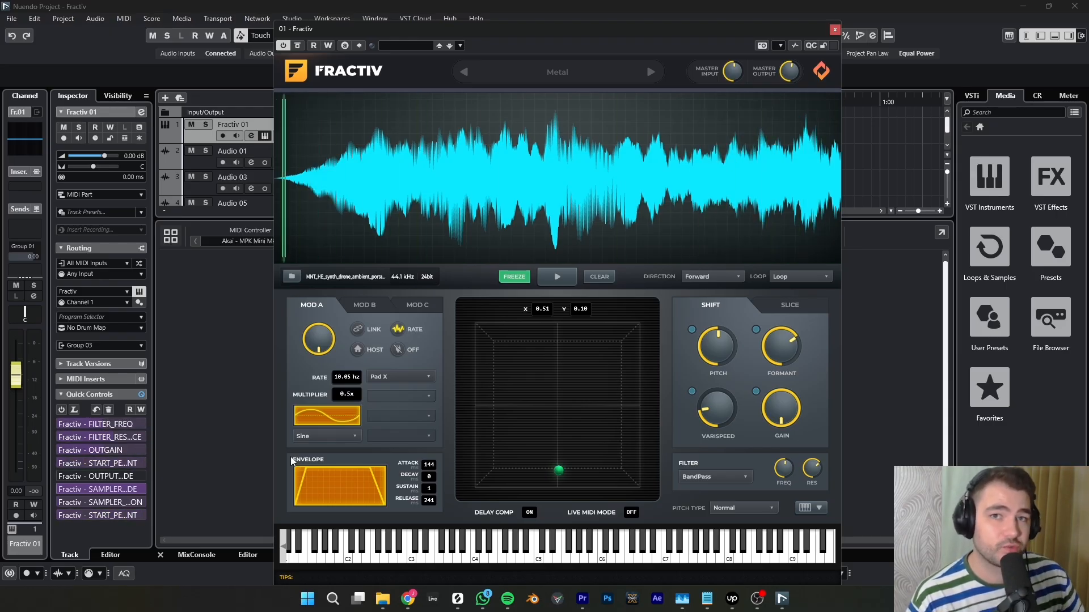
click(222, 136)
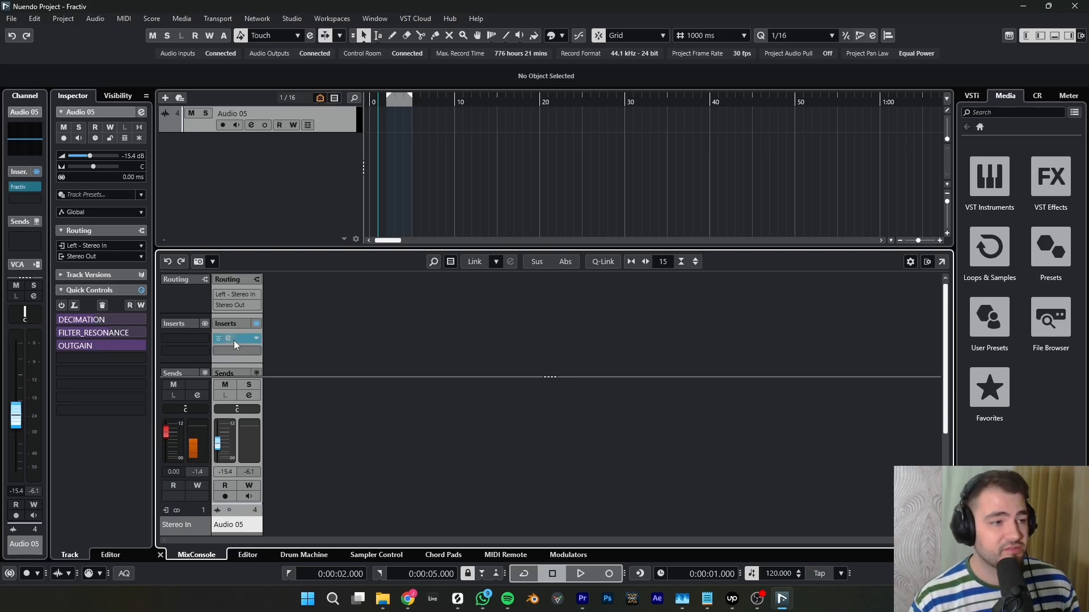
- Add a mono group track named Fractiv Output to the selected Audio 05 channel, inside a folder and routed to Stereo Out
click(235, 341)
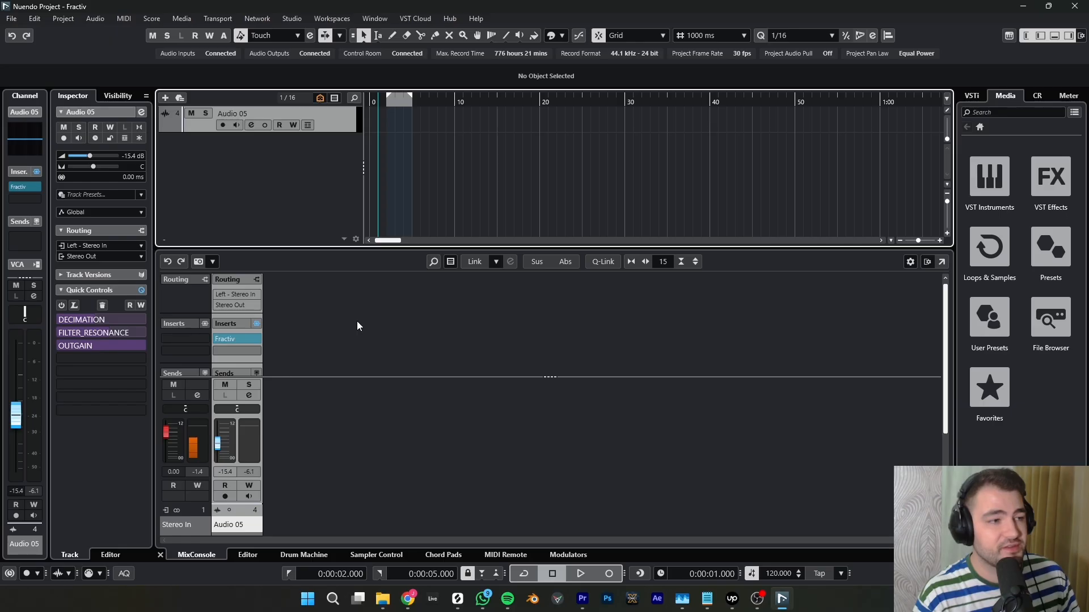
right_click(239, 361)
right_click(229, 514)
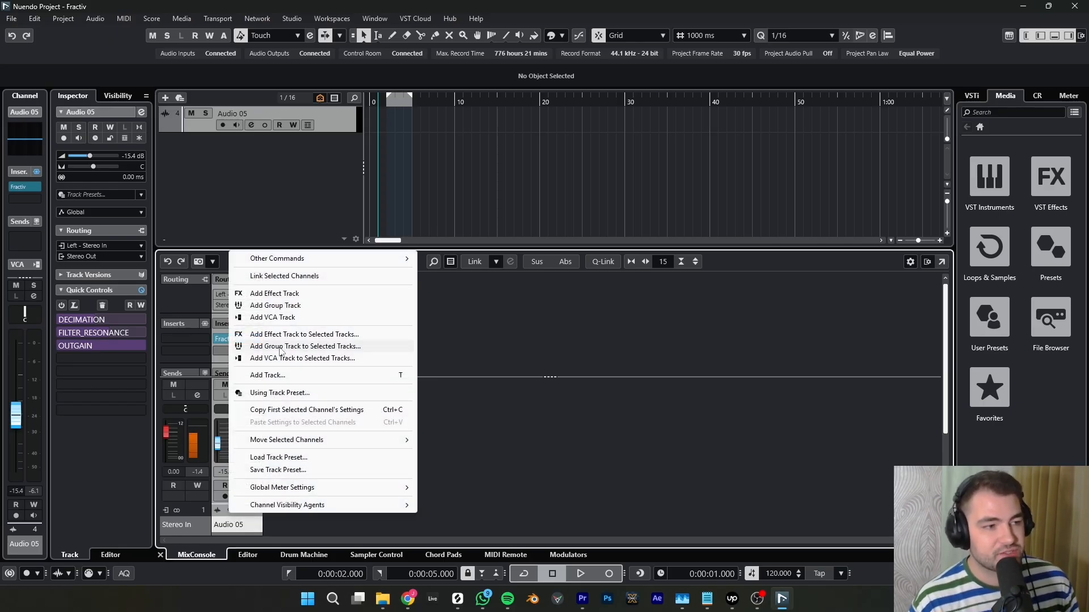
click(279, 350)
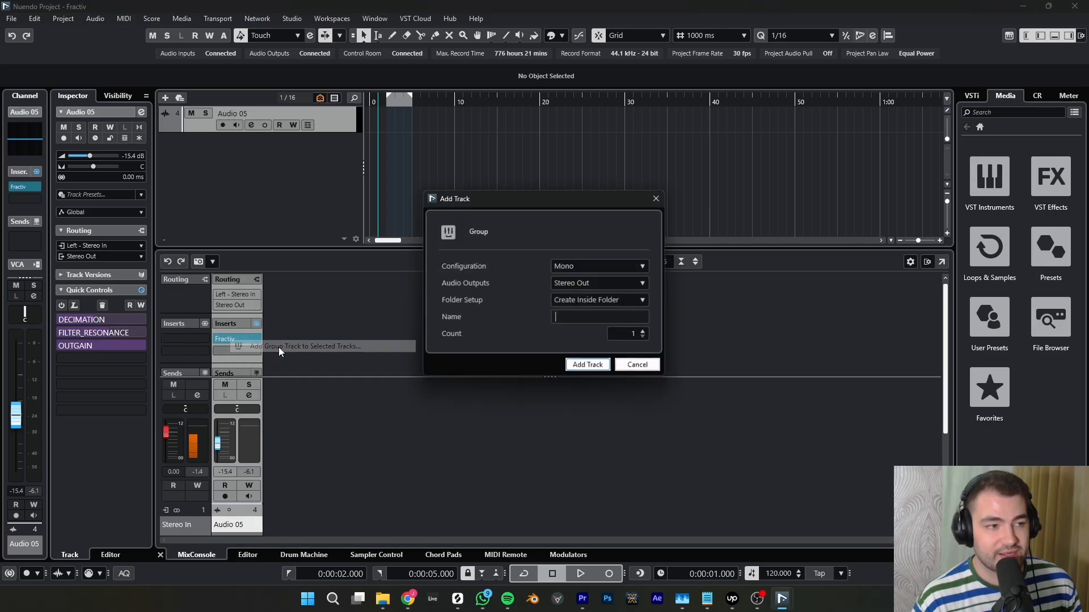
key(Return)
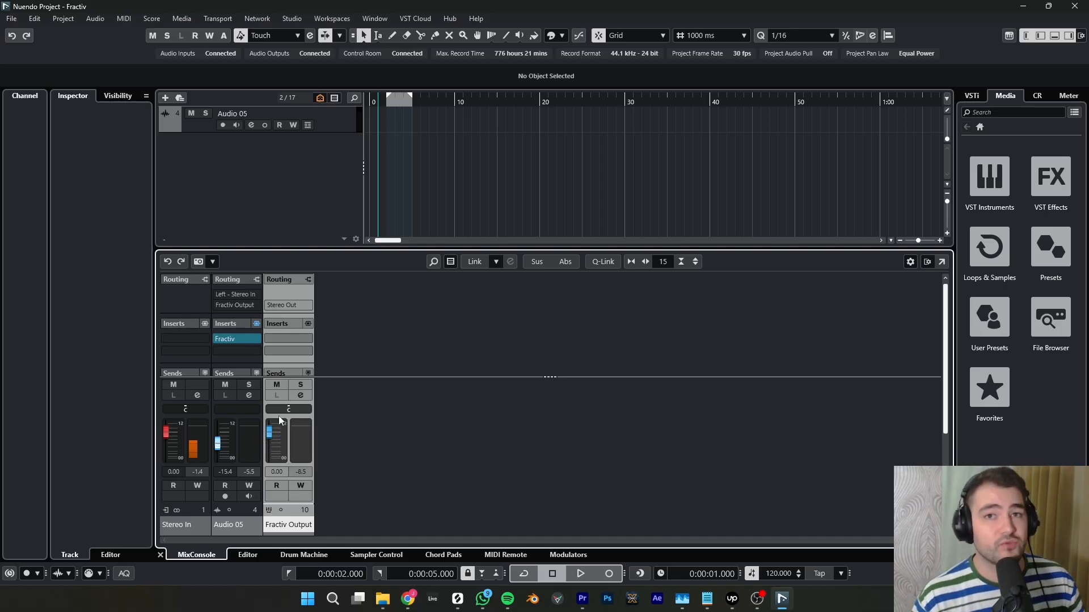
- Add a mono audio track routed to Stereo Out and set its input to the Fractiv Output group
right_click(298, 165)
click(323, 174)
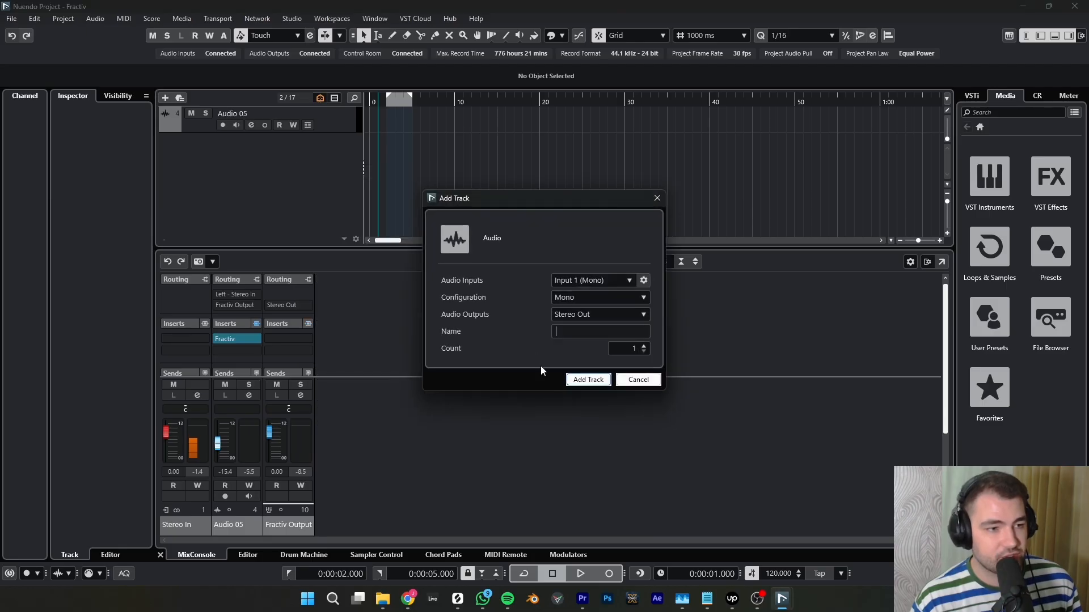
click(583, 382)
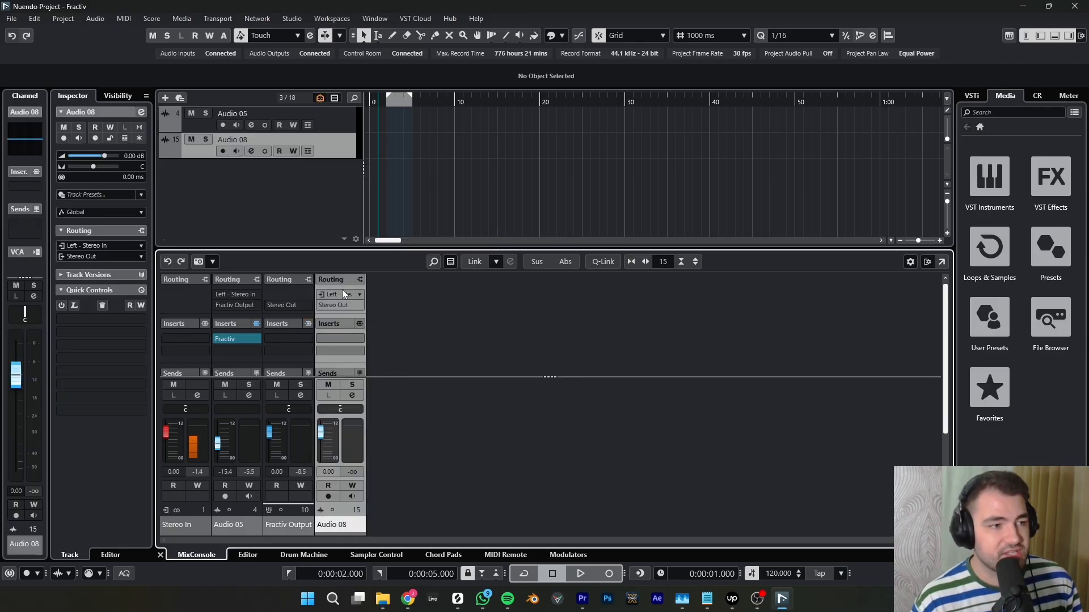
click(342, 297)
scroll(363, 386, down, 1)
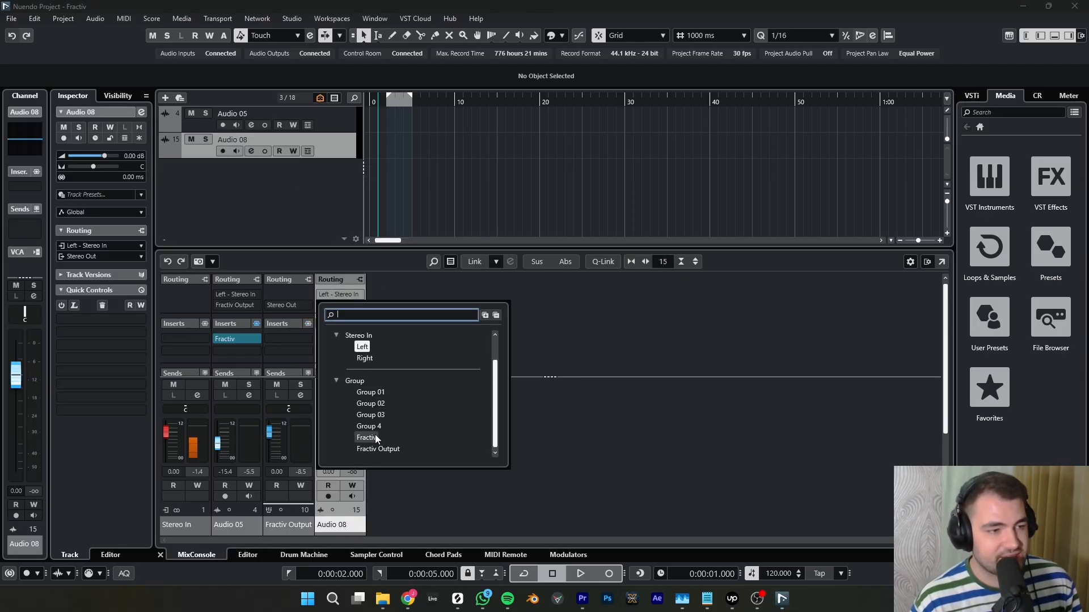
click(378, 449)
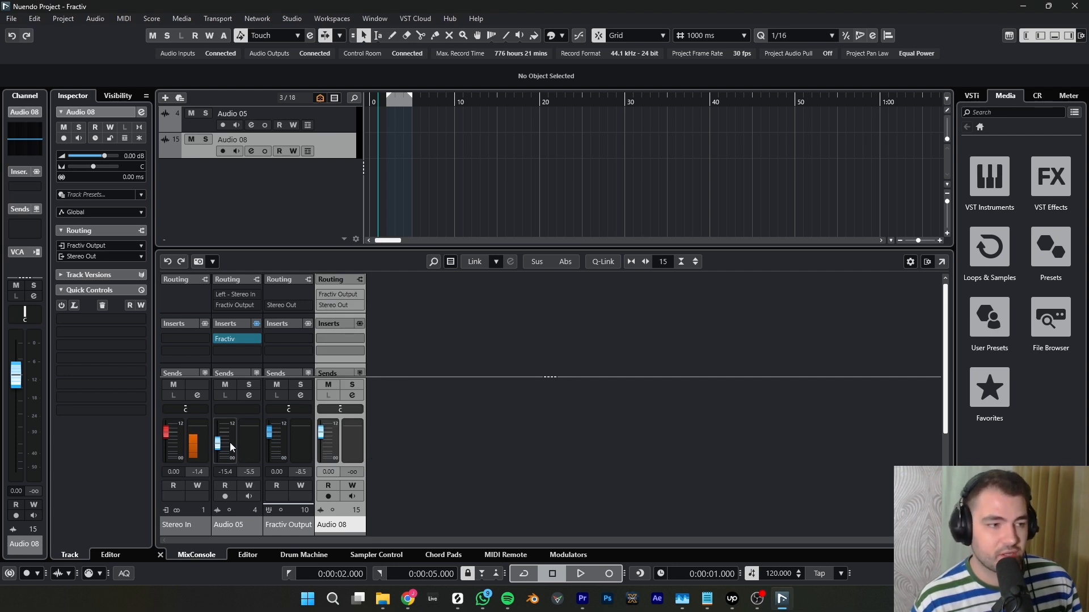
- Record-enable Audio 08 and record Fractiv's looped sample playback onto it from the 40-second mark
click(329, 498)
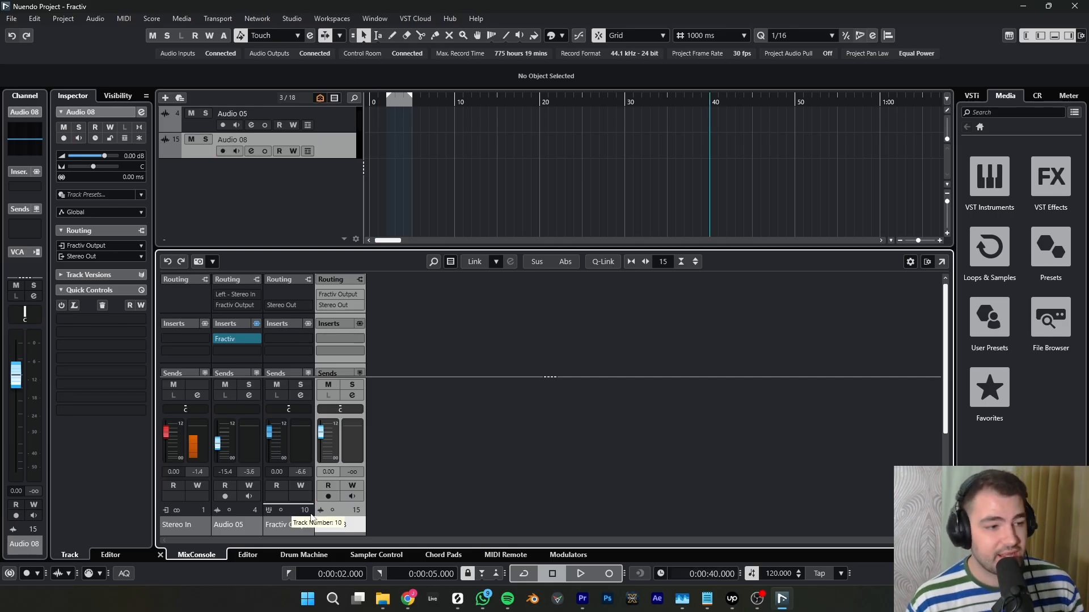
click(328, 497)
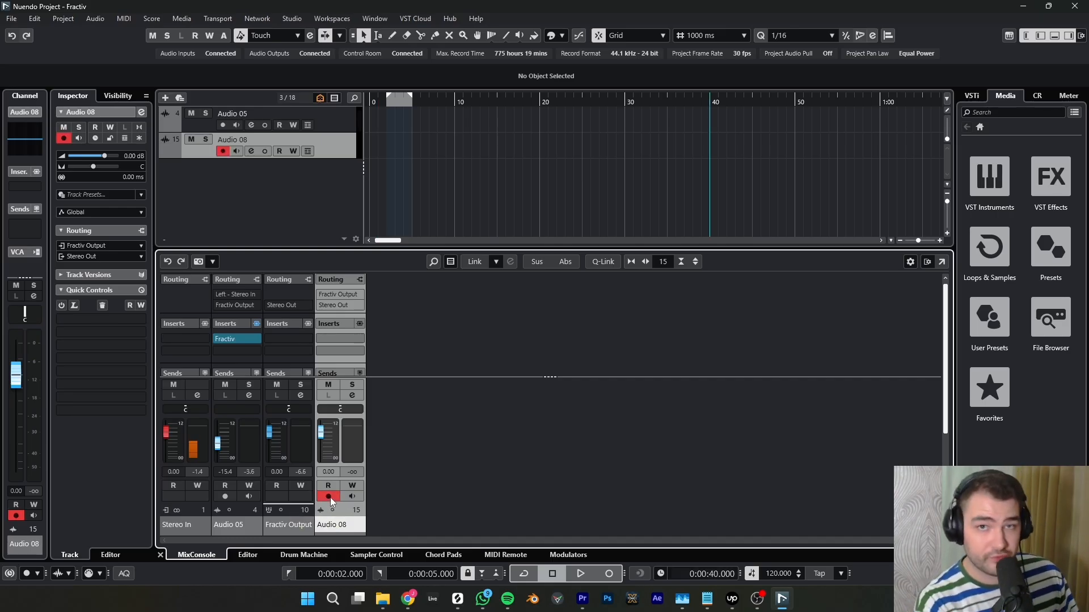
click(609, 574)
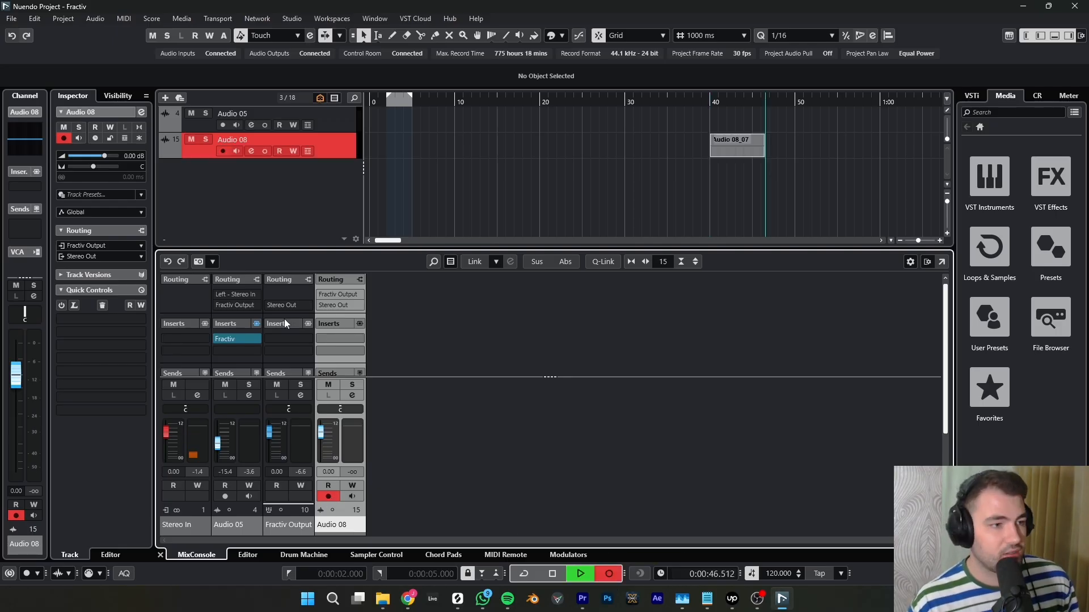
click(233, 341)
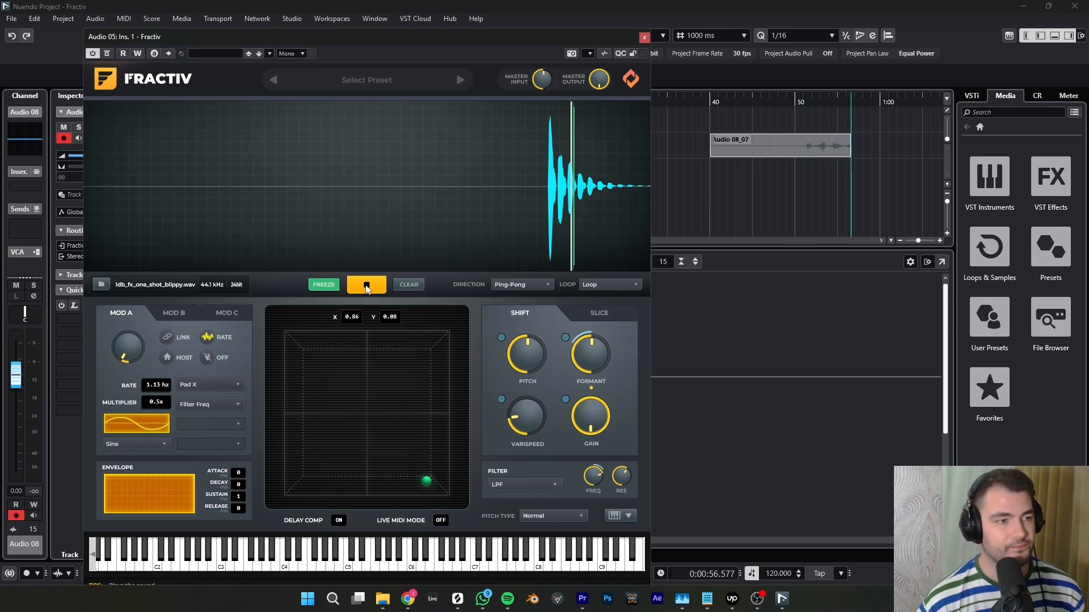
click(644, 37)
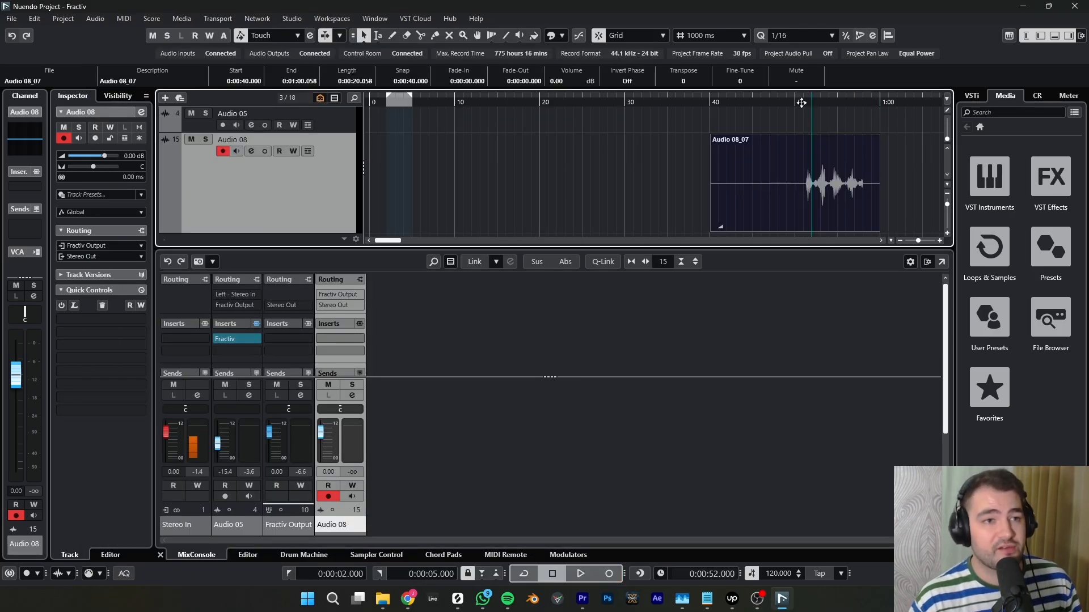
- Play back the recorded take on Audio 08 from the 51-second mark
click(802, 103)
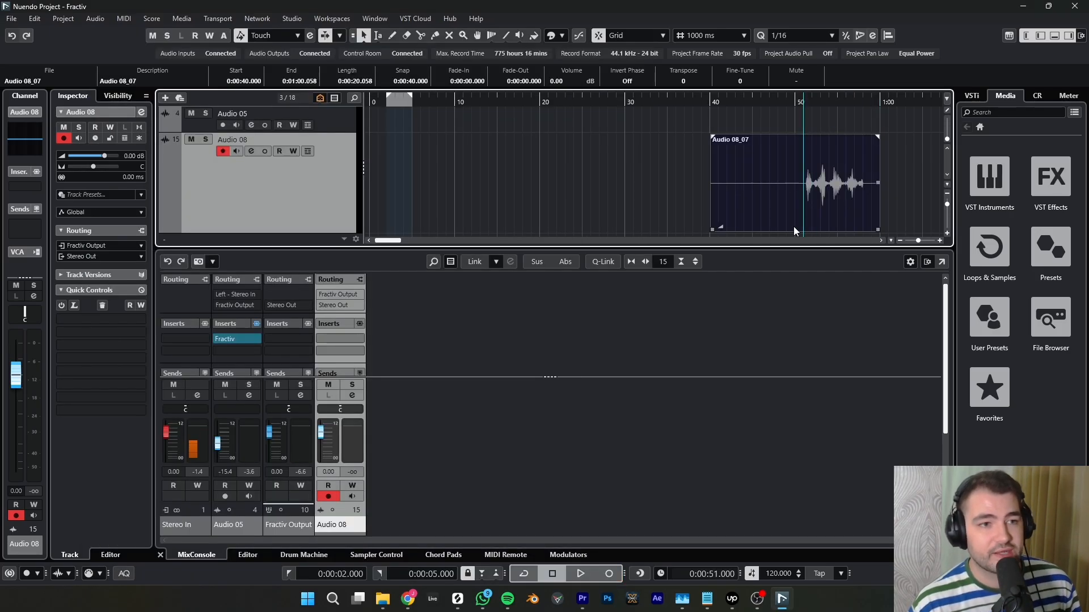
key(space)
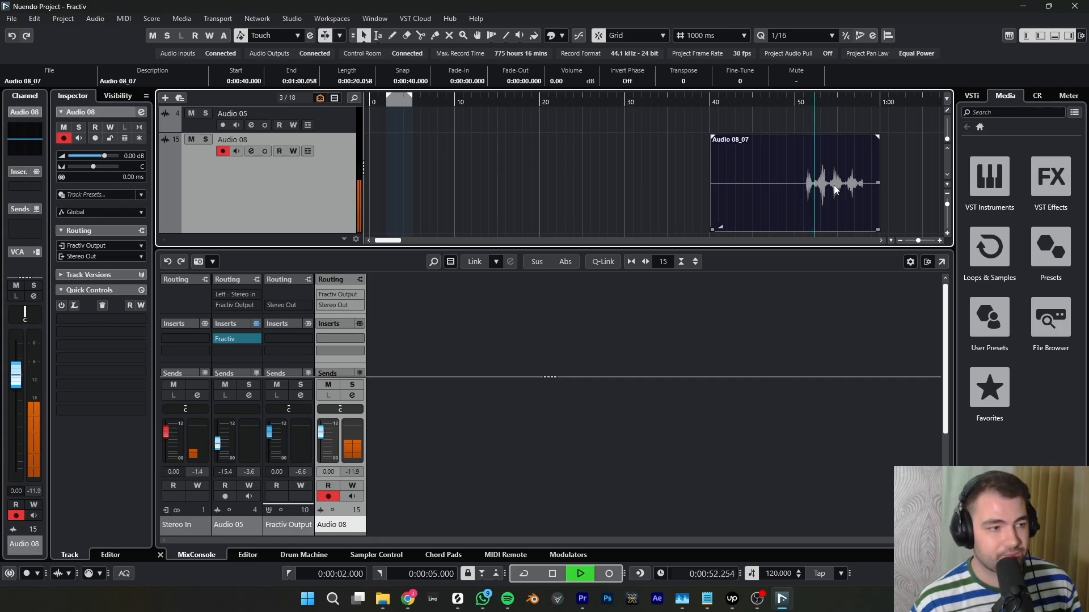